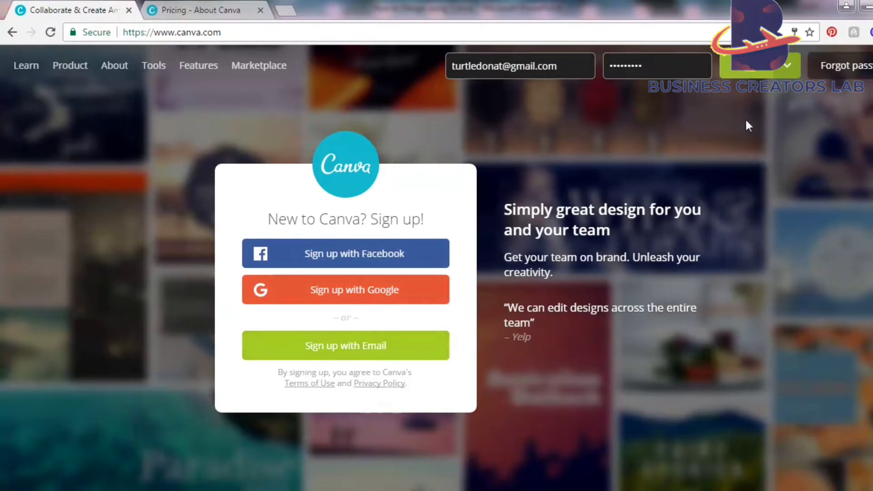
Sign up for Canva with the Facebook account, allowing access to the public profile and email address
click(335, 253)
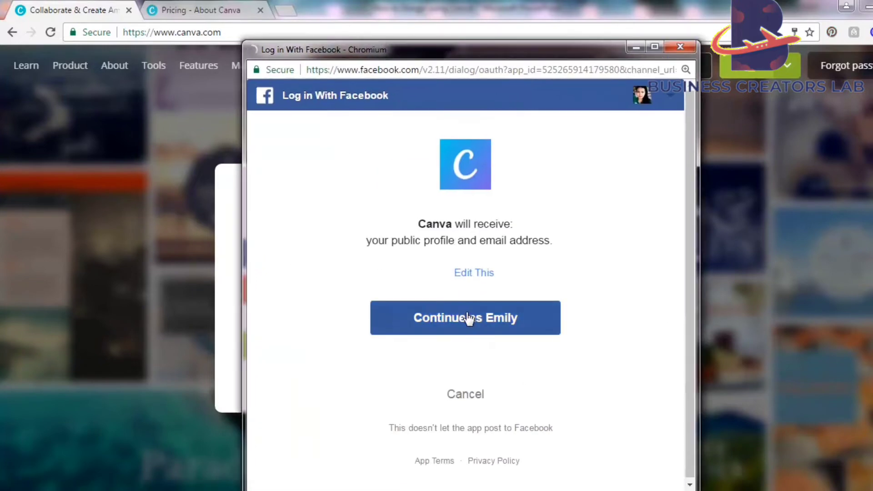
click(468, 316)
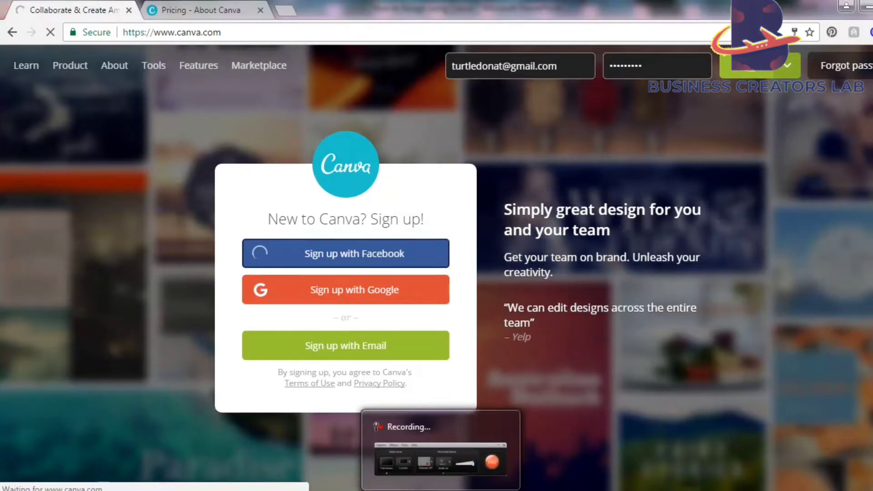
click(441, 459)
click(697, 450)
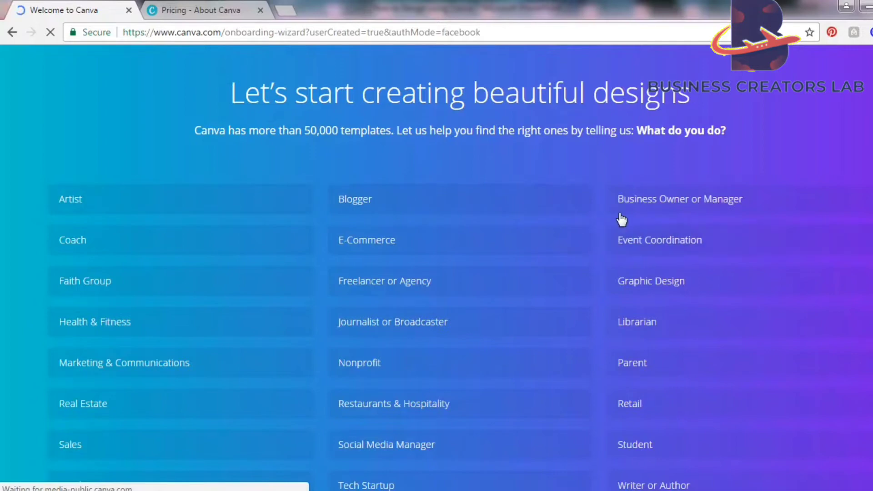
Complete the onboarding wizard as a Blogger, skipping the team member invitations and continuing to more design types
click(363, 201)
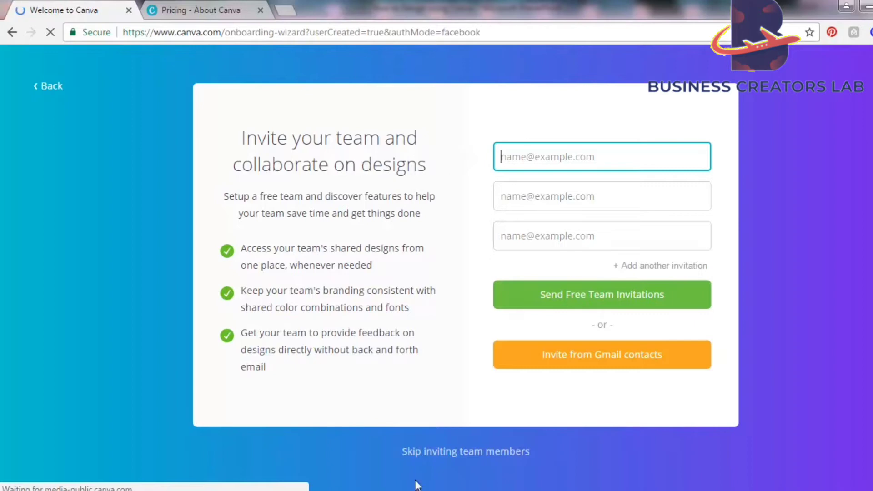
click(454, 450)
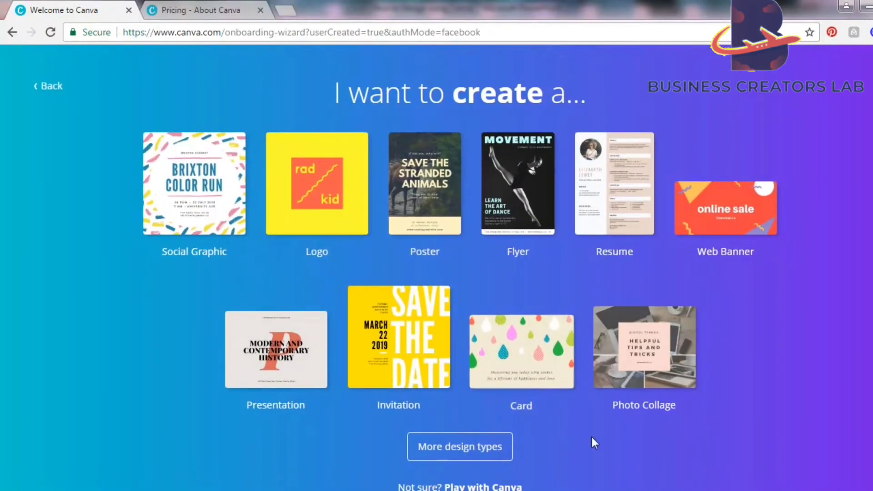
click(457, 443)
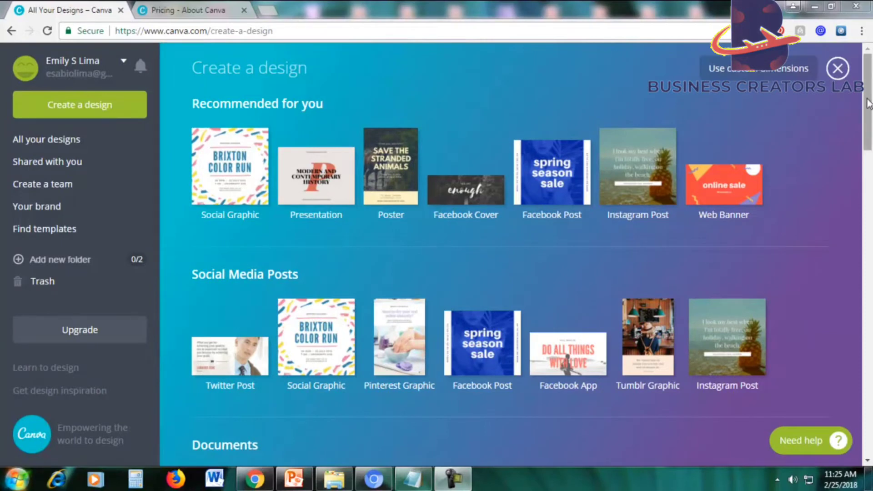
Examine the available design types, from social media posts and documents through marketing materials and headers to events and ads
drag(868, 104, 871, 146)
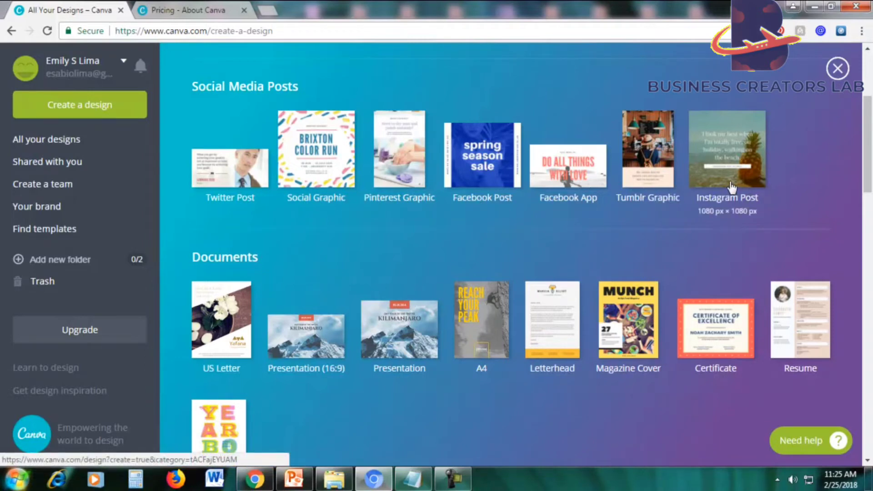
scroll(869, 166, down, 3)
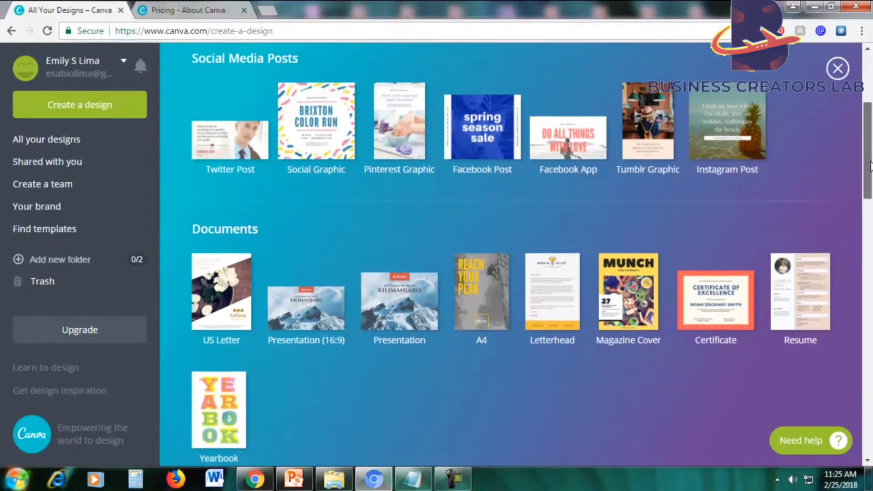
scroll(870, 166, down, 3)
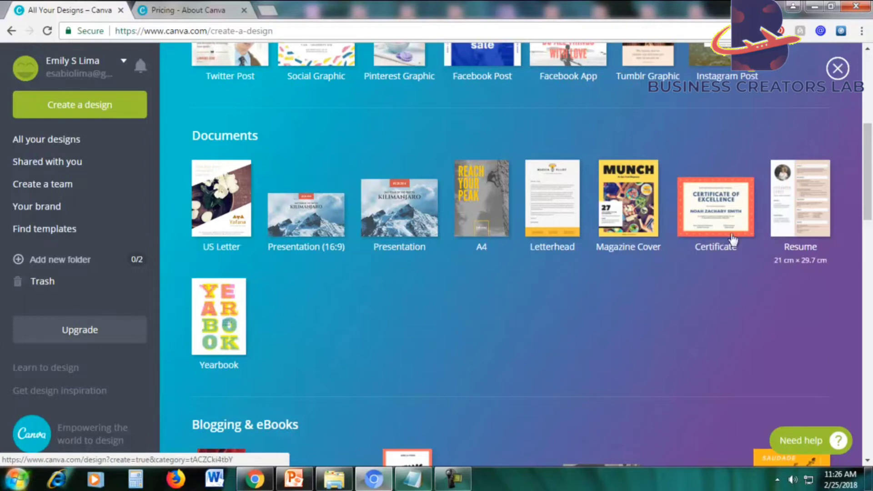
scroll(274, 349, down, 7)
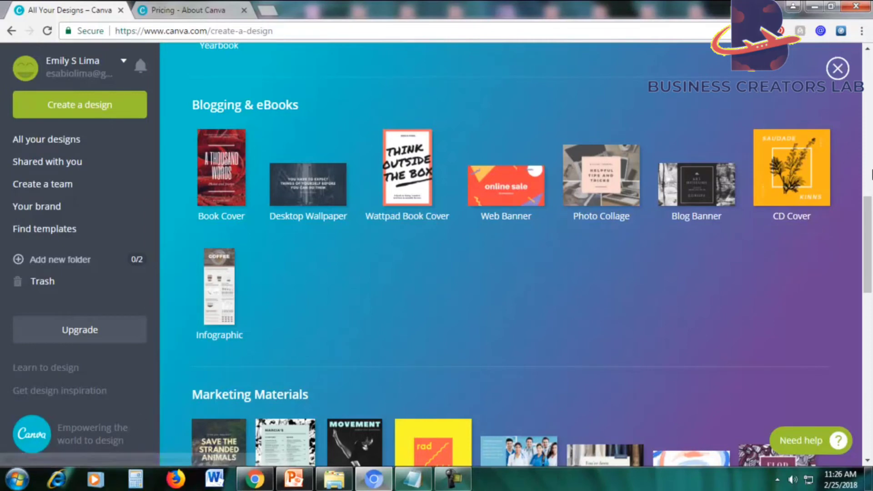
drag(868, 231, 867, 294)
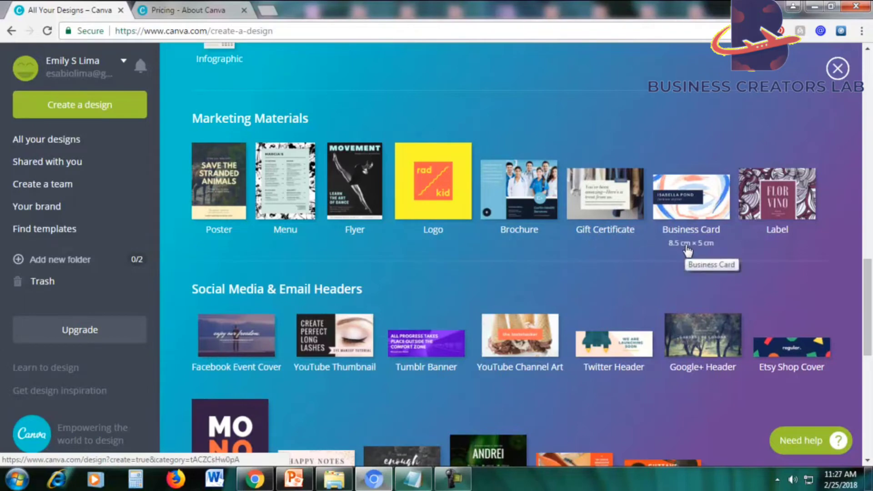
drag(869, 318, 869, 357)
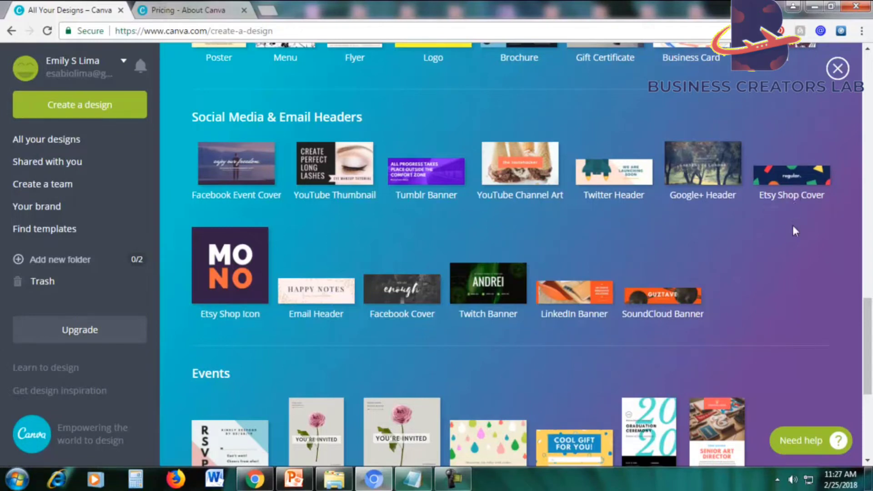
scroll(794, 231, down, 4)
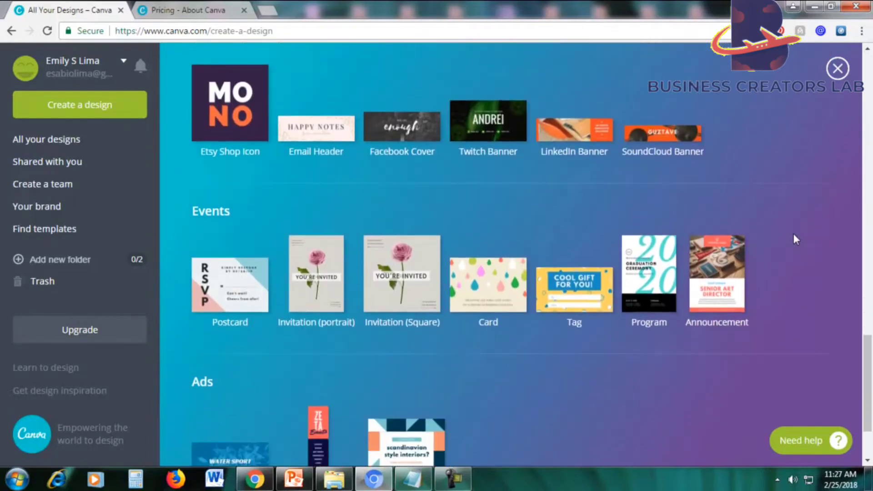
scroll(793, 234, down, 2)
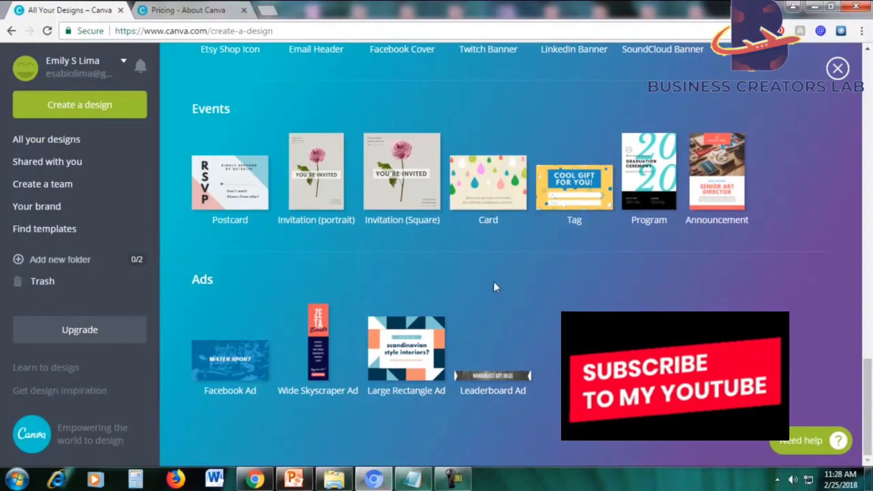
scroll(868, 240, up, 2)
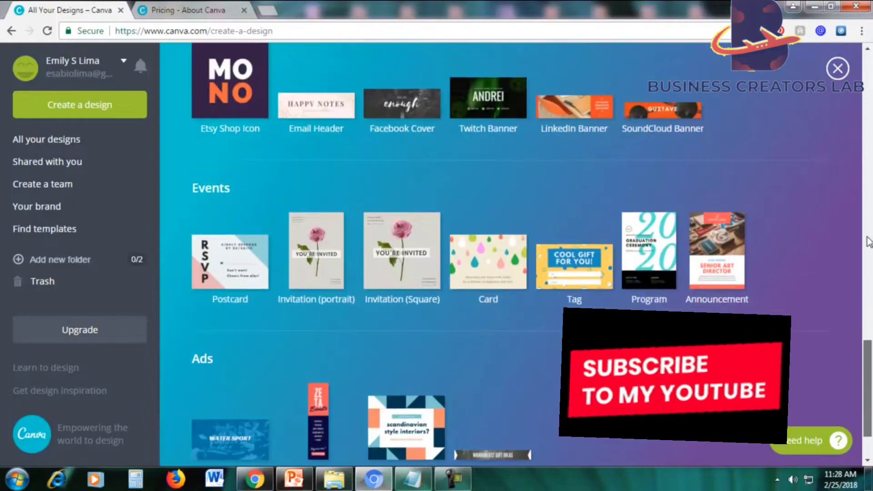
drag(867, 236, 861, 64)
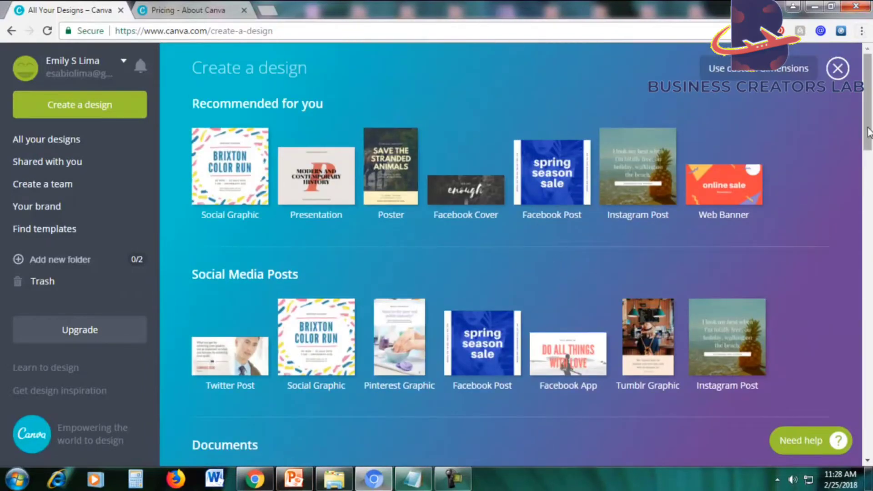
Create a new Social Graphic design from the Social Media Posts category
drag(869, 133, 869, 157)
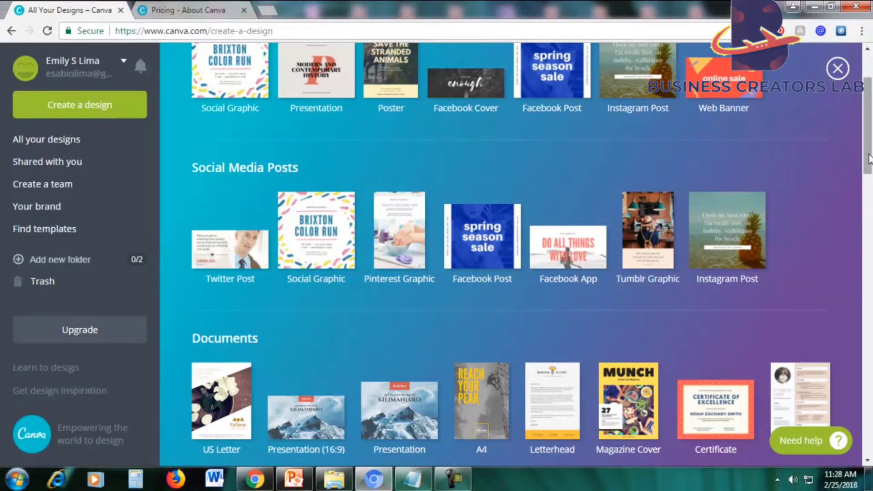
drag(869, 159, 869, 171)
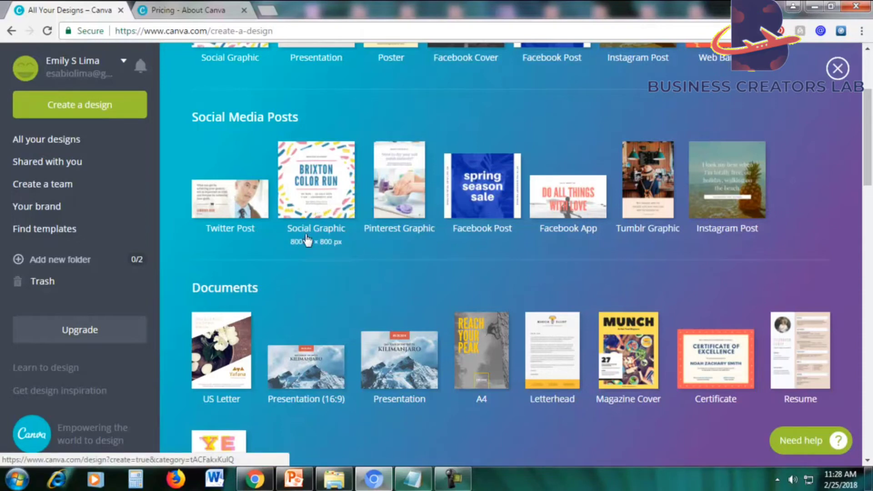
click(315, 193)
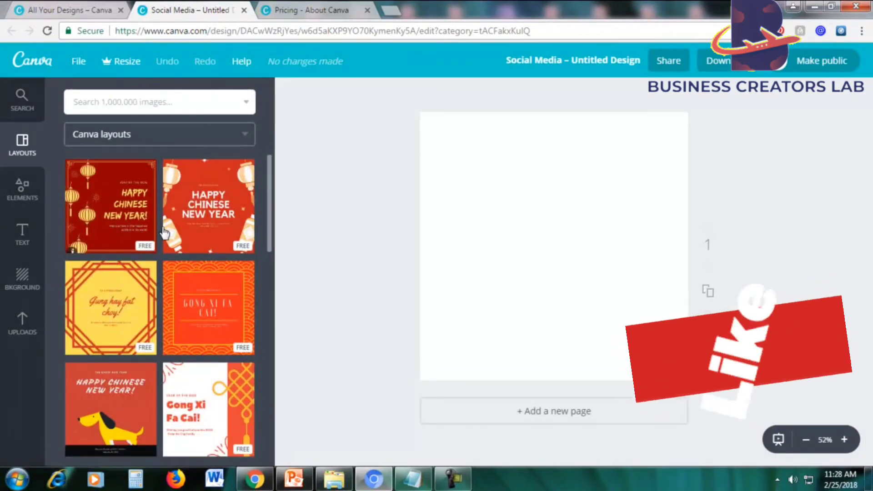
Browse the Canva layouts and apply the free navy "Today I am golden" layout to the blank page
scroll(136, 241, down, 10)
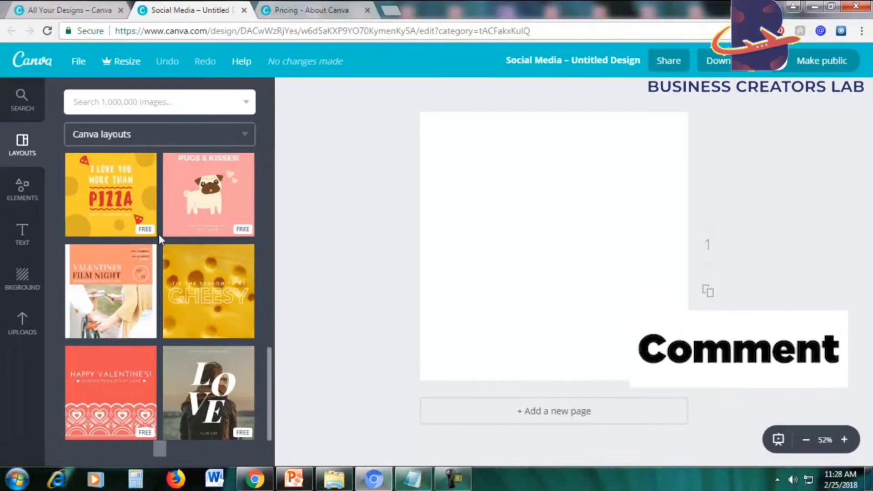
scroll(159, 238, down, 10)
scroll(158, 245, down, 5)
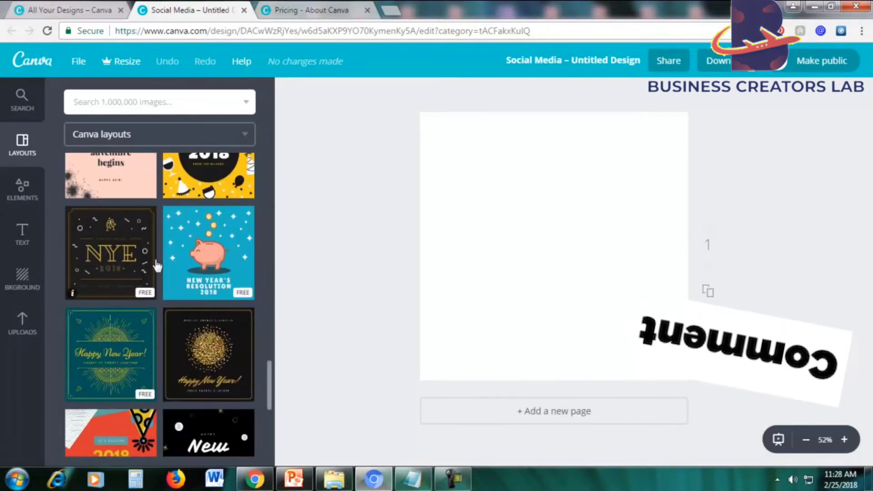
scroll(160, 254, down, 5)
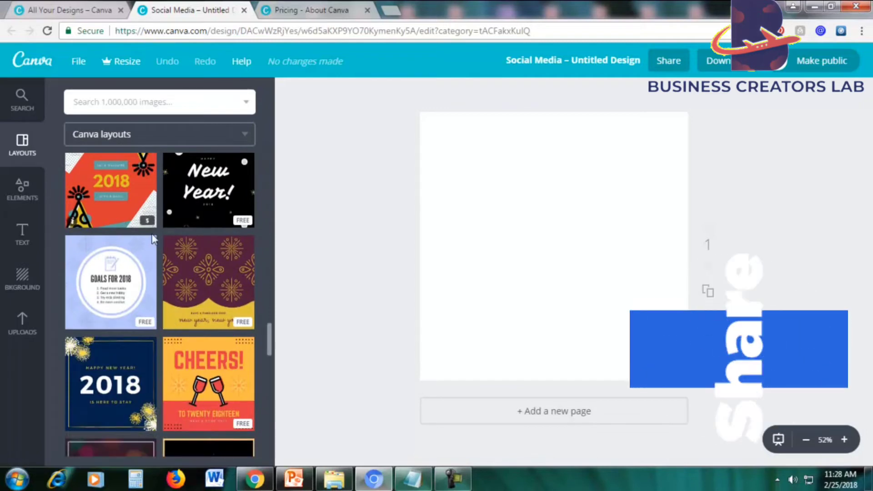
scroll(184, 246, down, 4)
scroll(184, 245, down, 5)
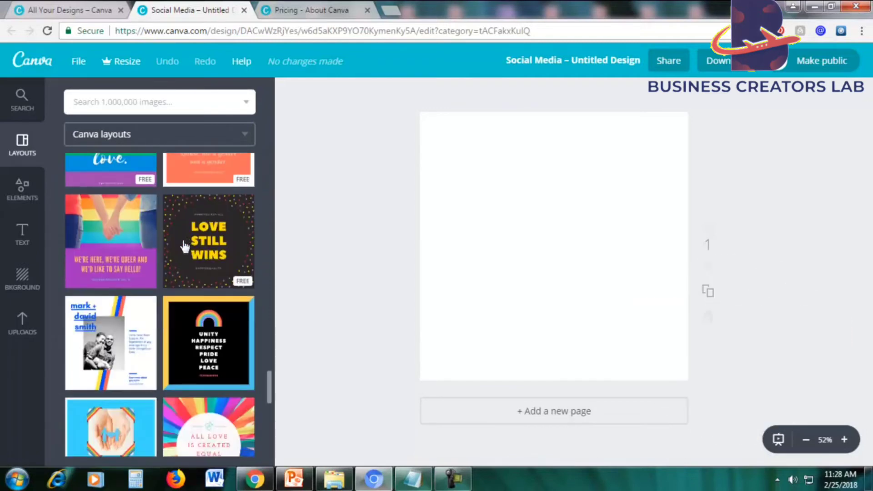
scroll(184, 246, down, 5)
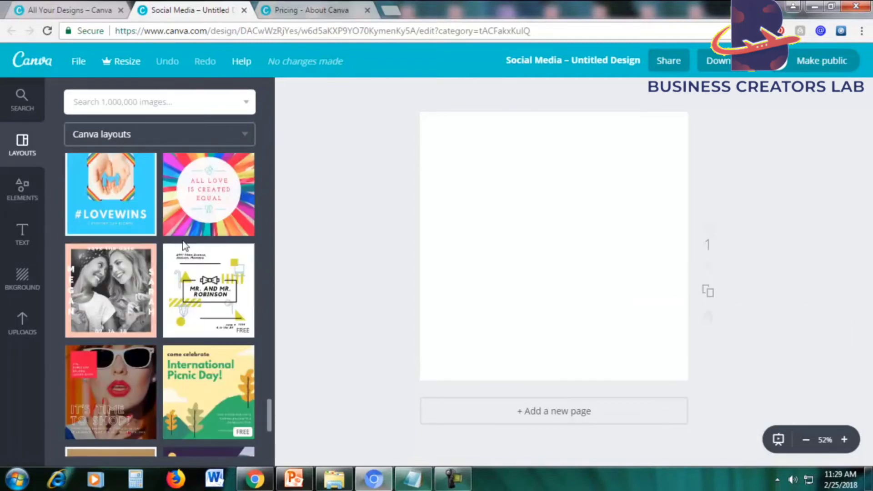
scroll(184, 245, down, 7)
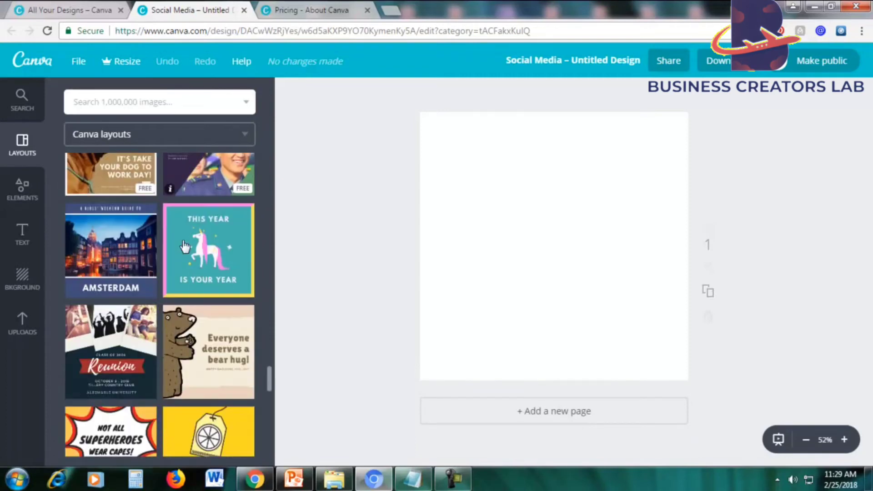
scroll(184, 245, down, 3)
scroll(184, 246, down, 10)
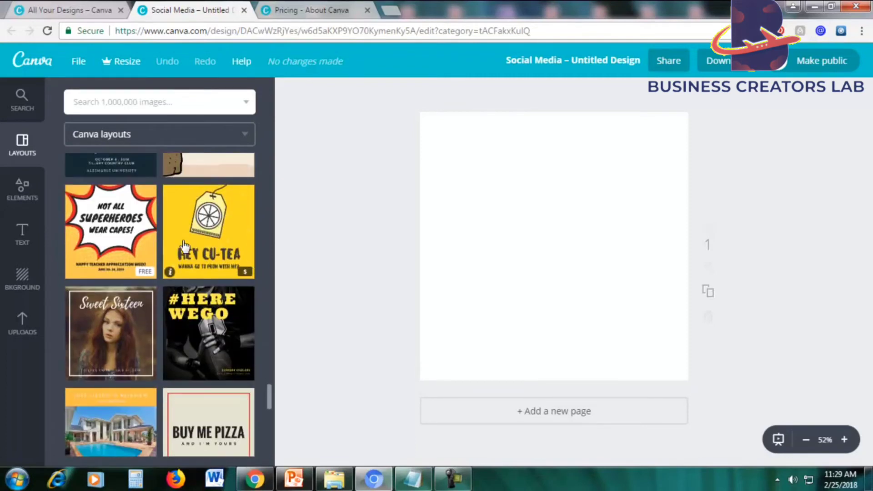
scroll(185, 245, down, 4)
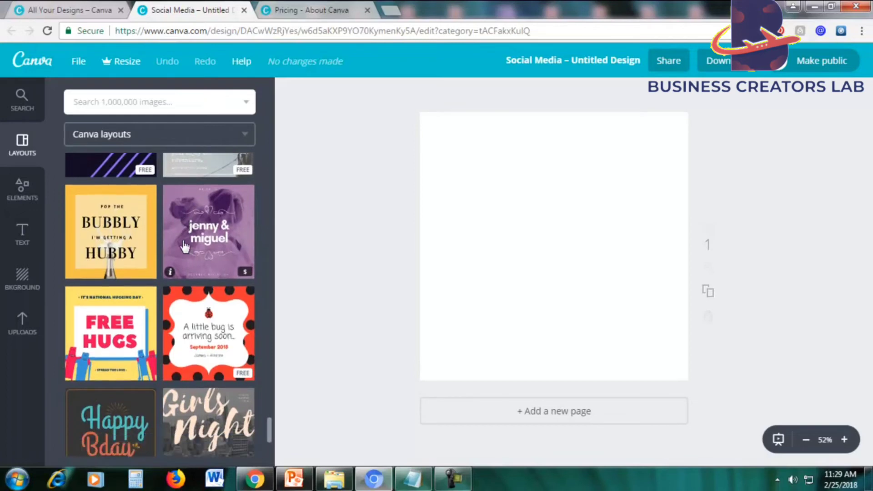
scroll(184, 245, down, 10)
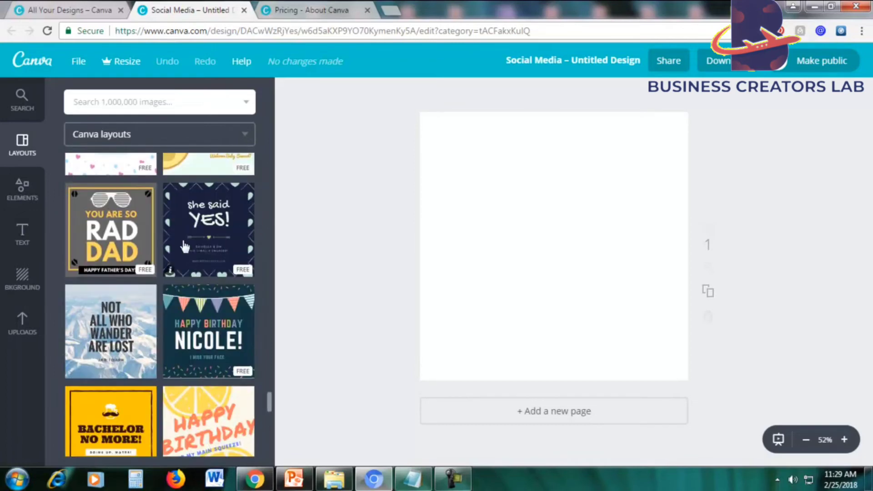
scroll(196, 286, down, 5)
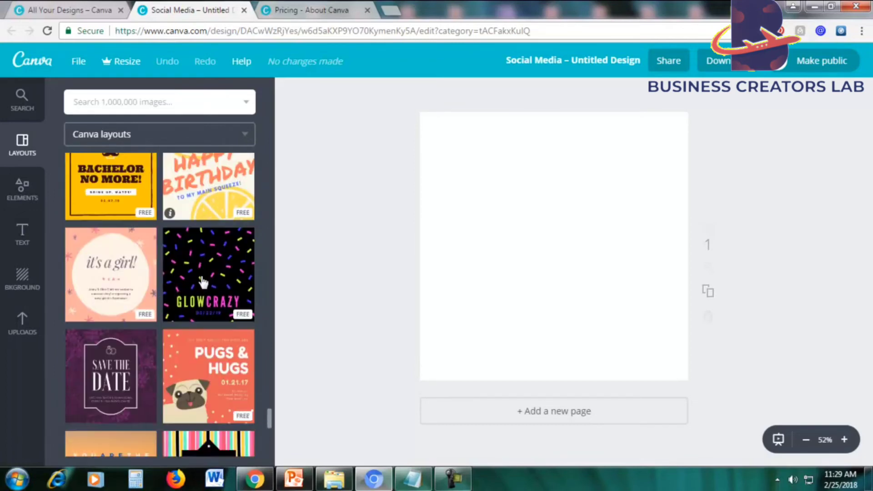
scroll(196, 264, down, 4)
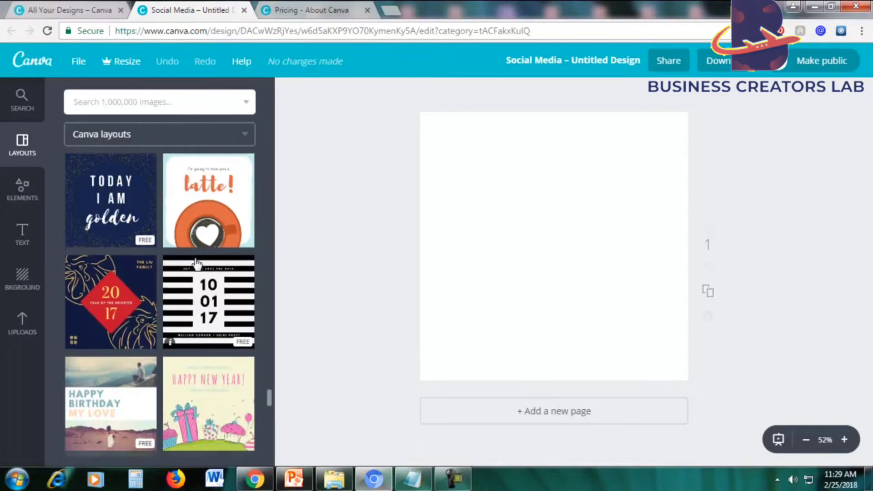
scroll(122, 263, up, 1)
click(121, 263)
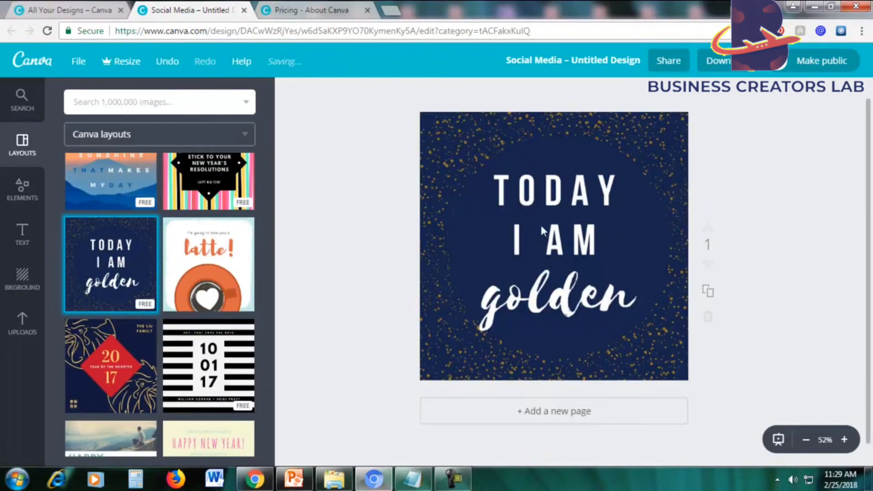
Open the "TODAY I AM" text box on the design for editing
click(597, 196)
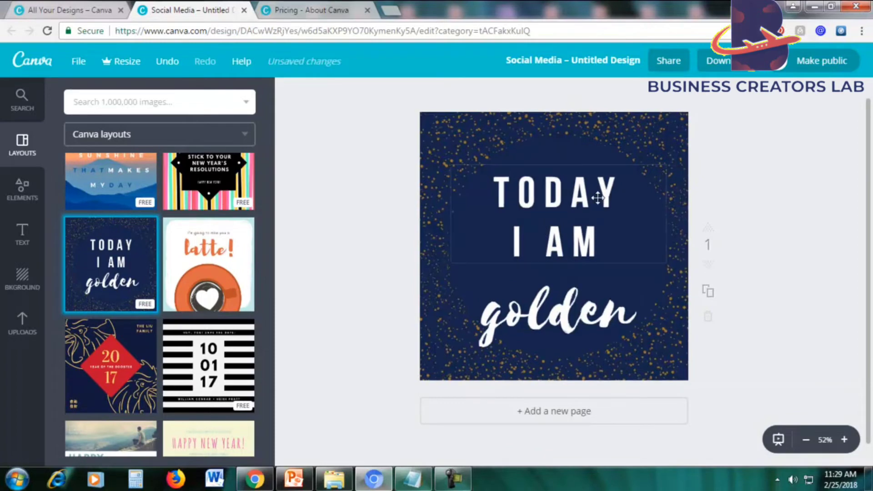
double_click(576, 203)
click(513, 196)
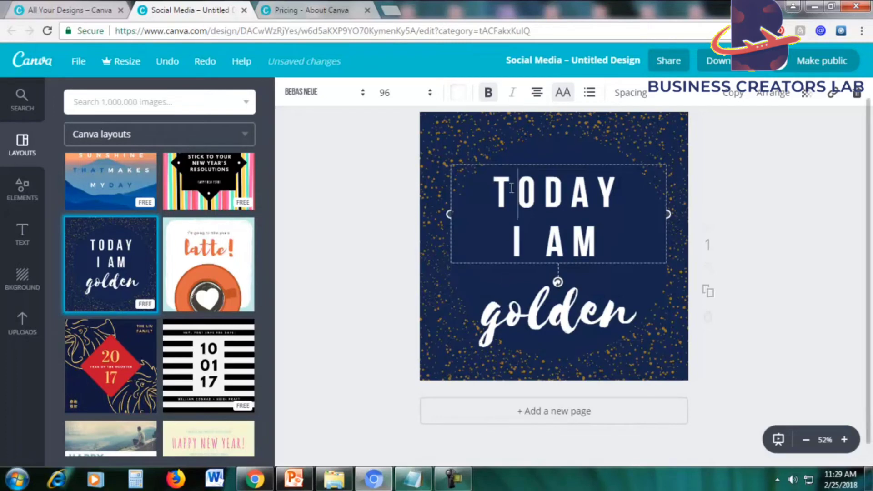
Copy "Life is a beautiful struggle" from Notepad and replace the "TODAY I AM" text on the design with it
click(411, 480)
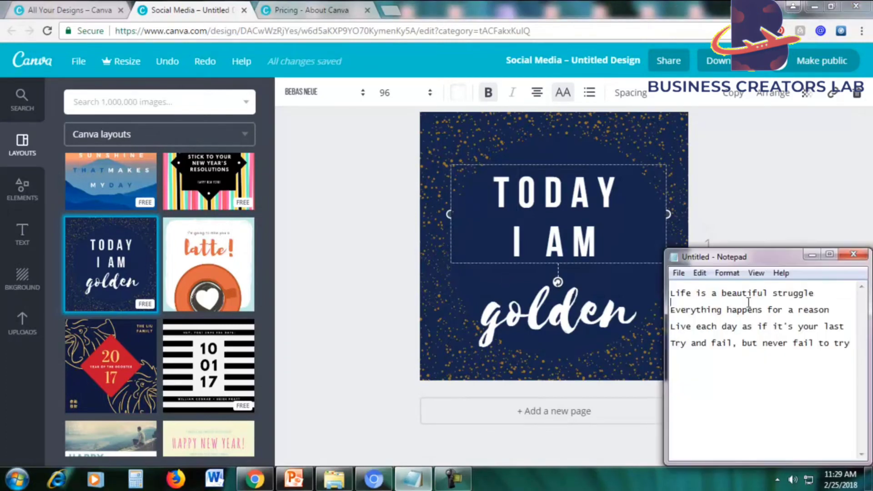
drag(670, 293, 813, 293)
right_click(690, 295)
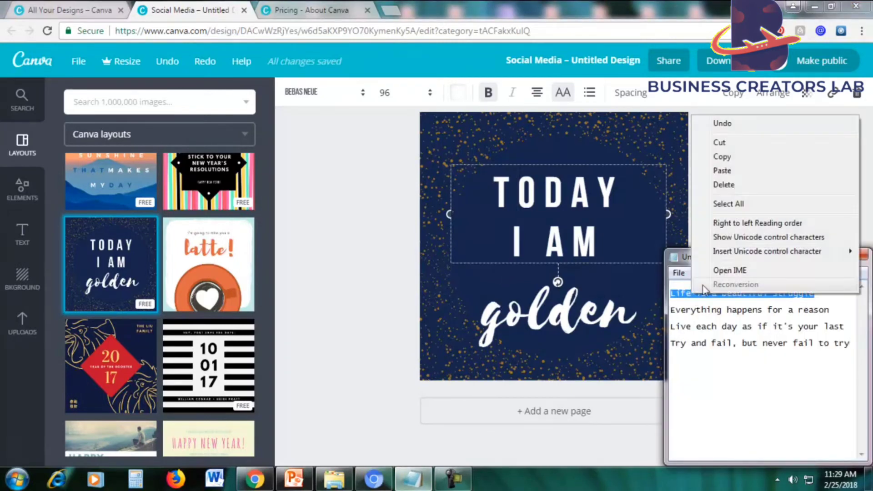
click(727, 157)
click(809, 248)
drag(605, 254, 477, 188)
key(ctrl+v)
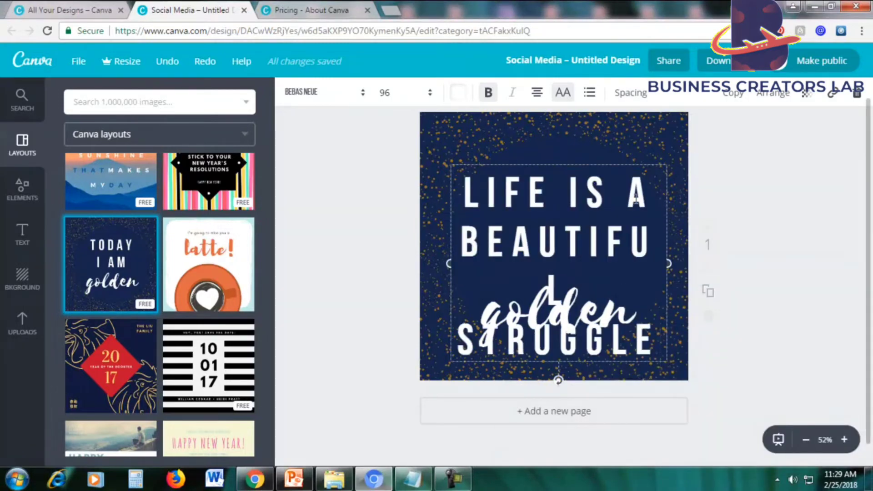
Move the quote clear of the script word "golden" and delete that "golden" text box from the design
drag(630, 142, 671, 86)
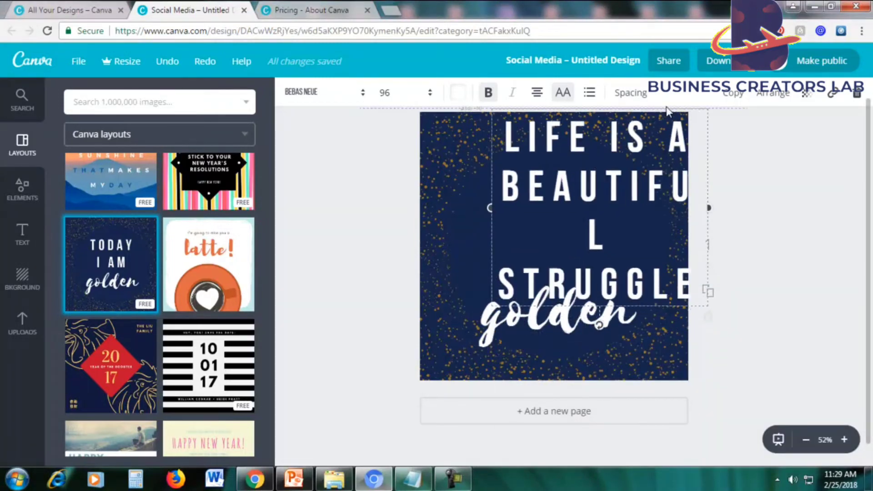
drag(534, 323, 520, 351)
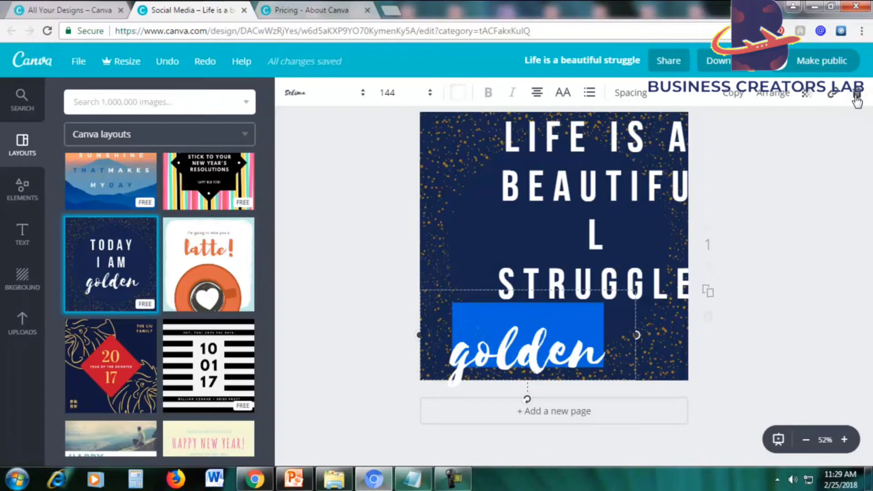
click(856, 98)
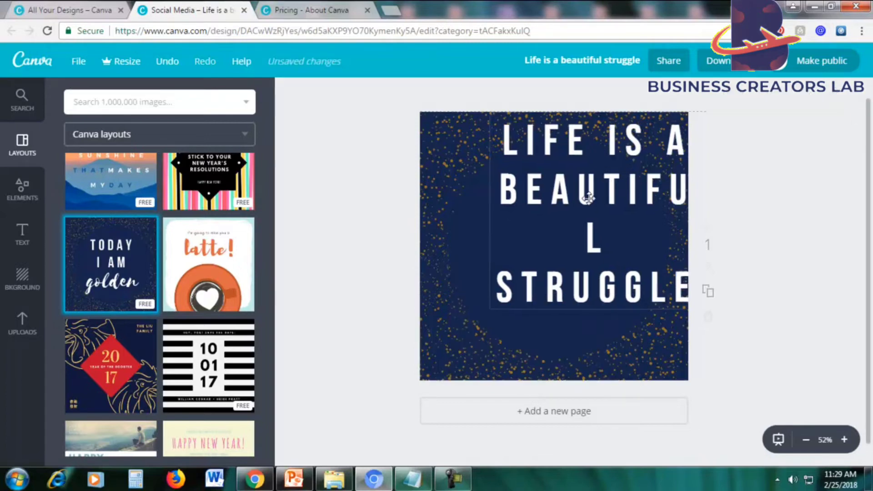
Set the quote's font size to 72 and center the text box inside the navy circle
drag(588, 198, 567, 219)
click(568, 234)
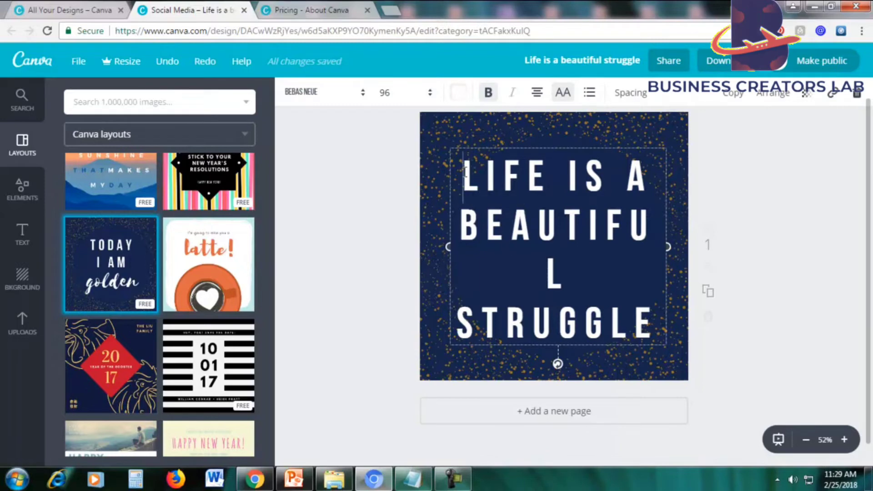
drag(465, 173, 657, 331)
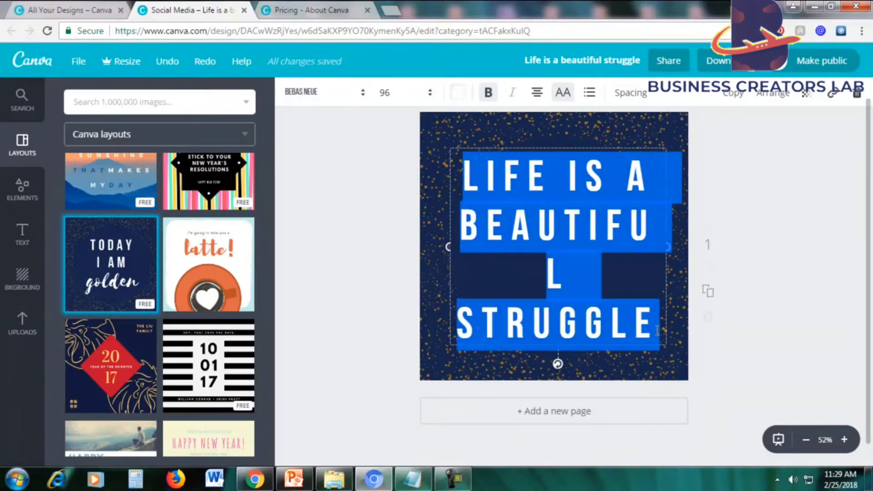
click(391, 94)
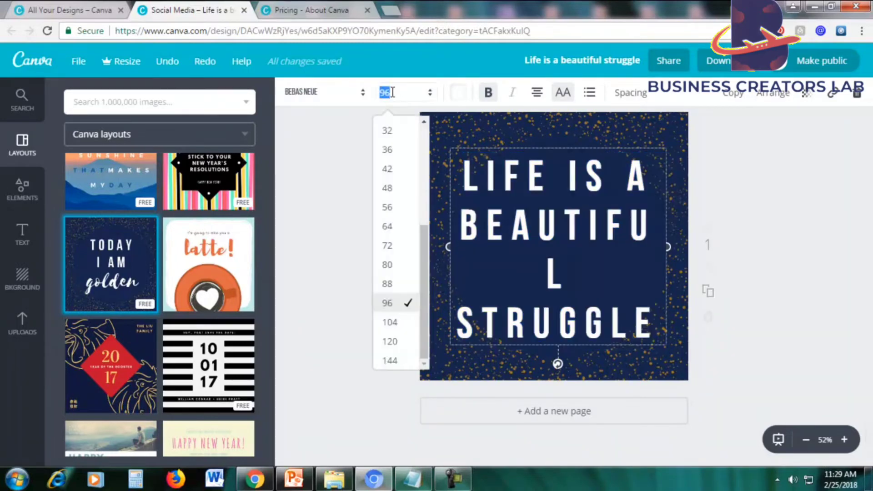
click(400, 250)
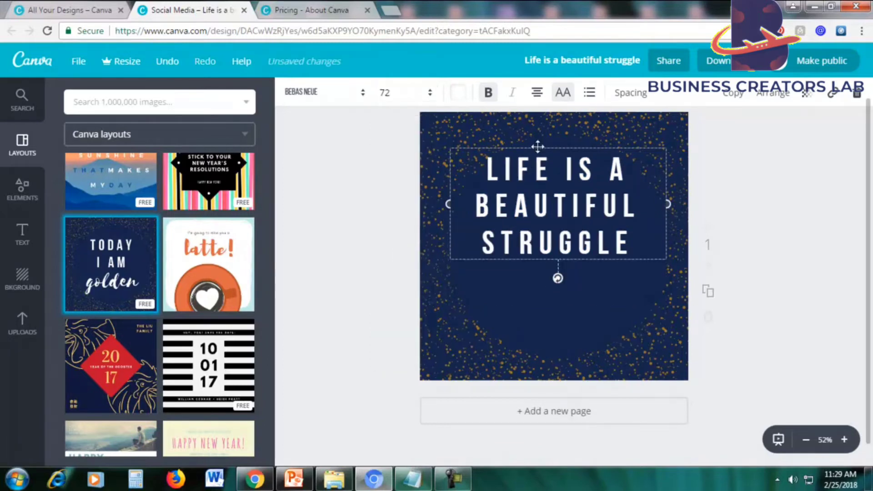
drag(538, 145, 541, 193)
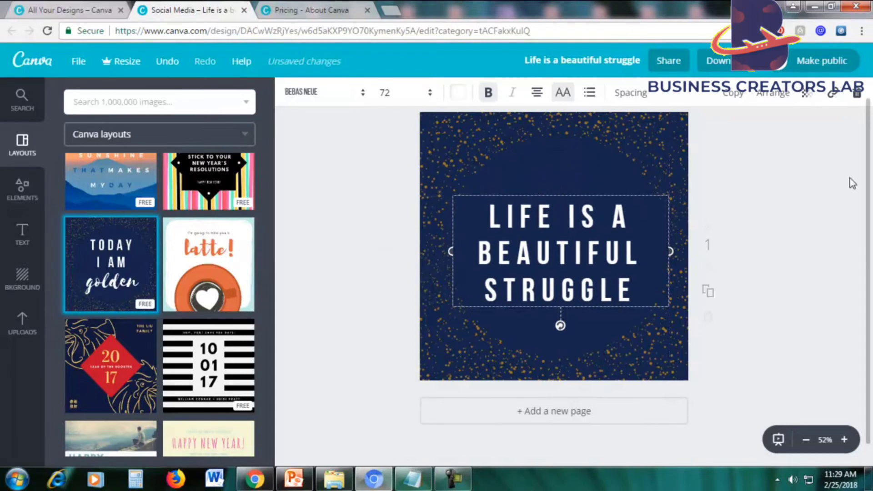
click(838, 191)
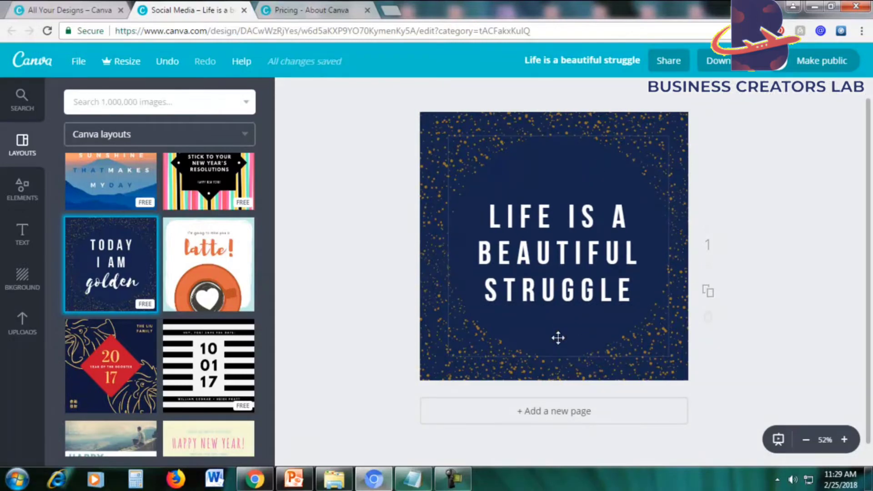
Try yellow, pink and turquoise from the default palette on the gold speckle overlay around the circle
click(557, 371)
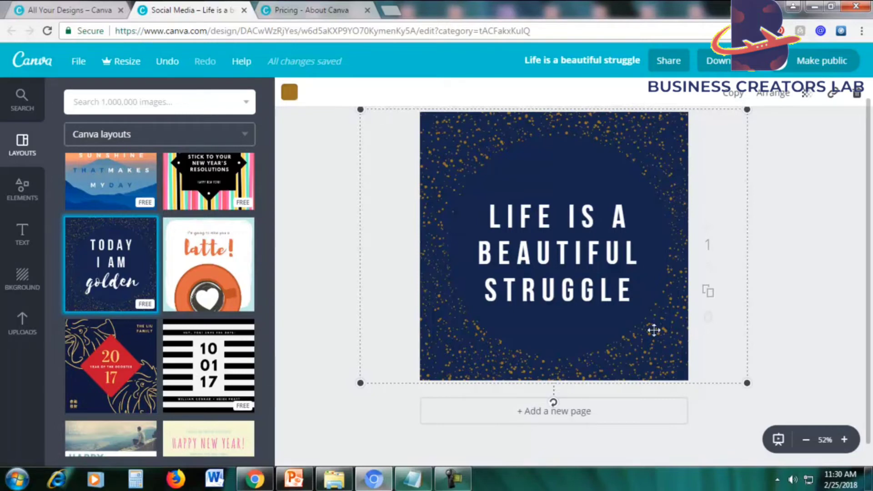
click(290, 93)
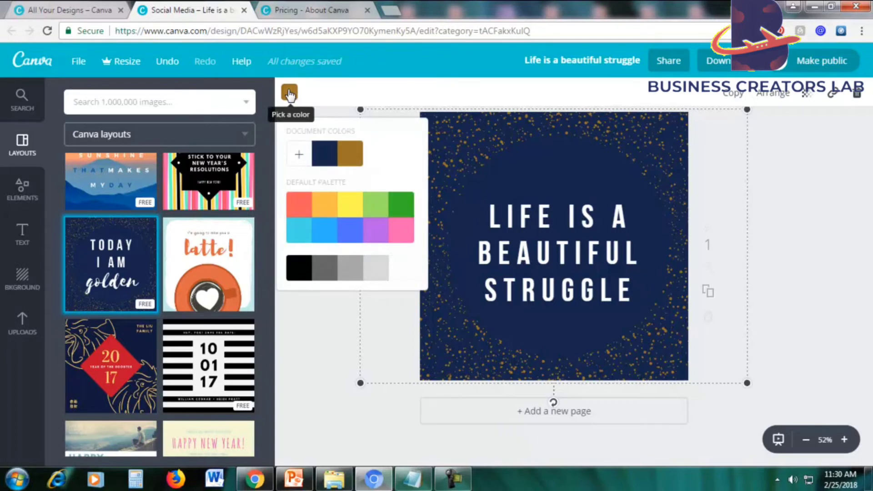
click(346, 208)
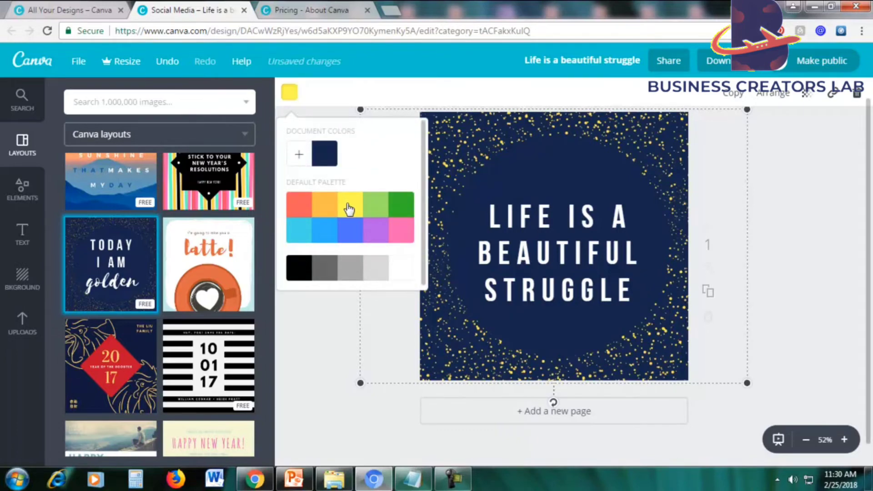
click(407, 236)
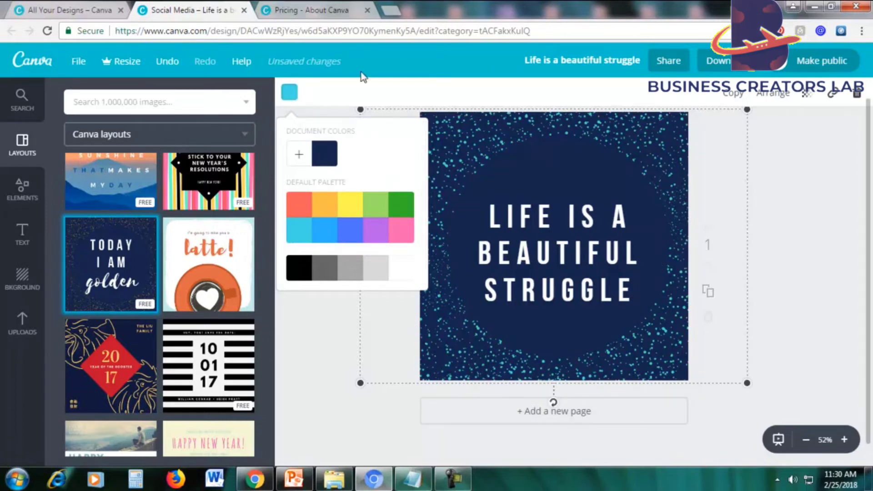
Try the custom light green bee6af as the color of the speckle overlay
click(299, 155)
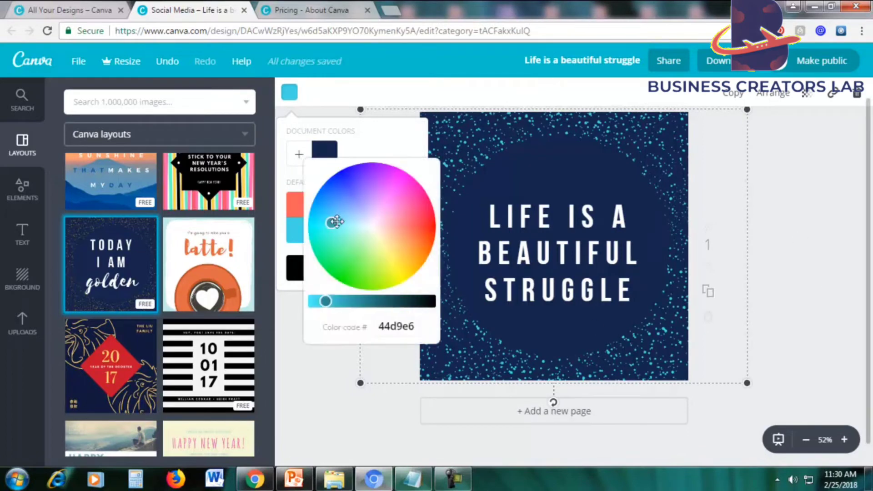
drag(336, 223, 369, 239)
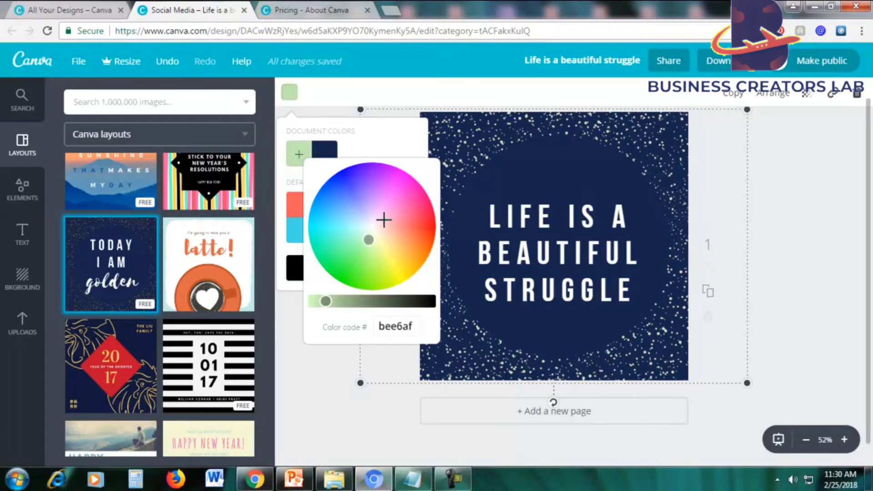
click(390, 327)
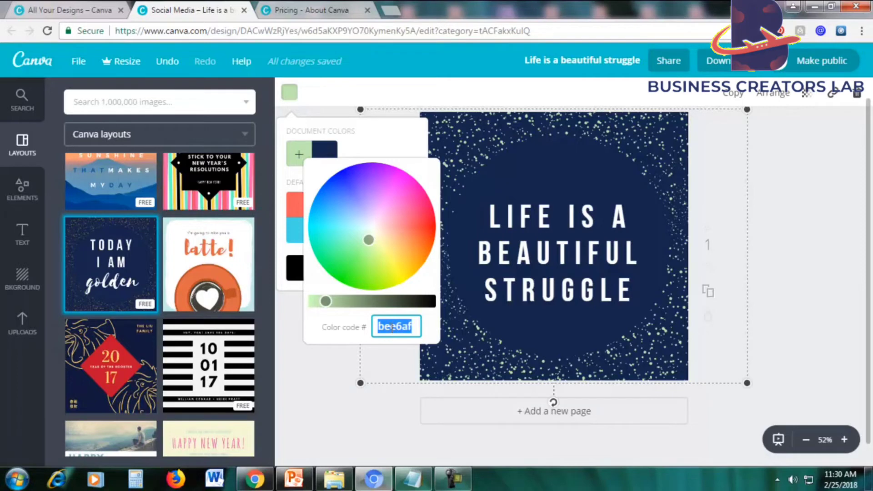
click(800, 282)
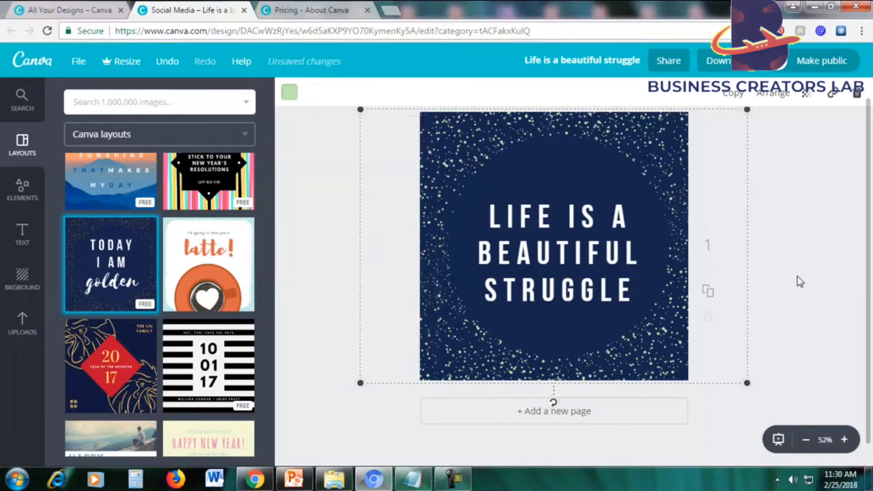
Open google.com in a new browser tab and search for "color picker"
click(392, 10)
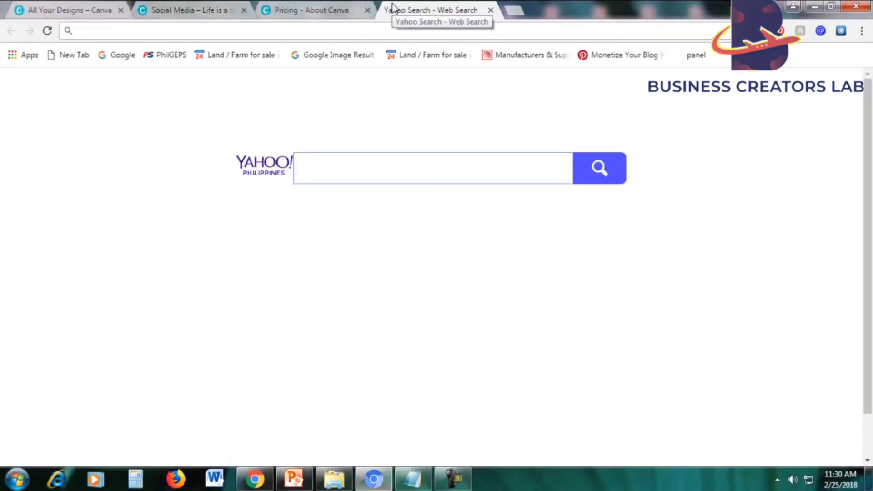
text(google.com)
key(Return)
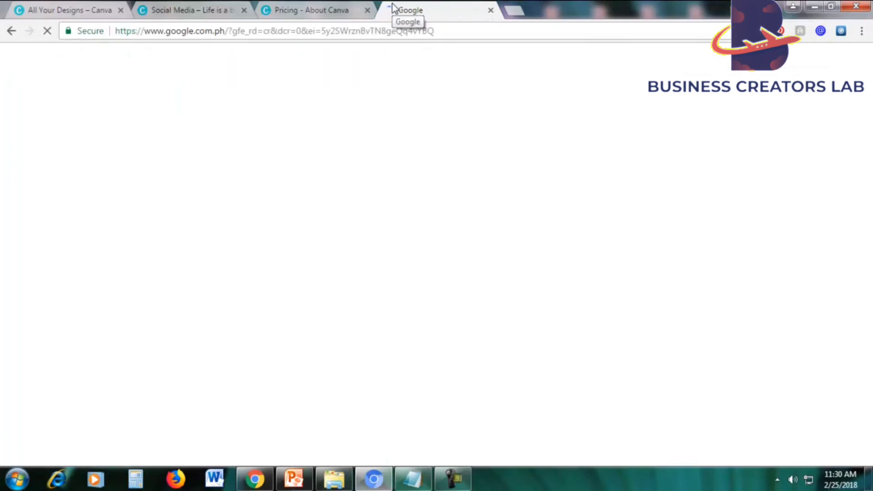
text(c)
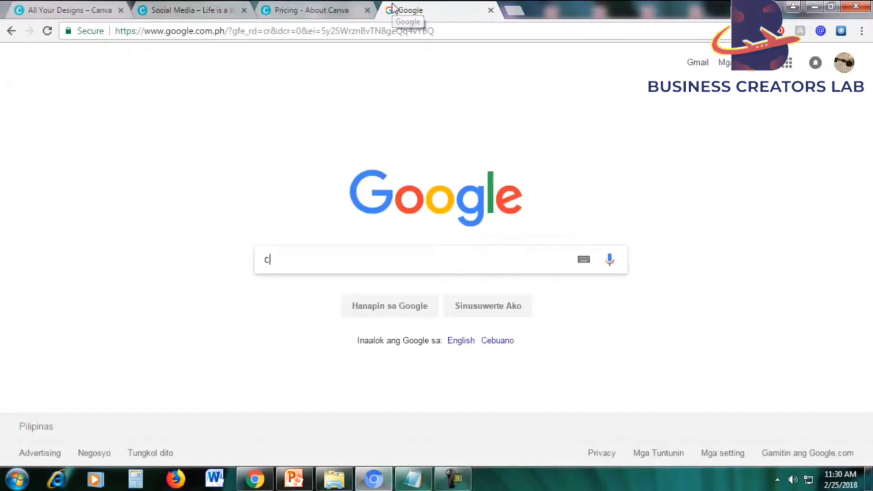
text(olor picker)
key(Return)
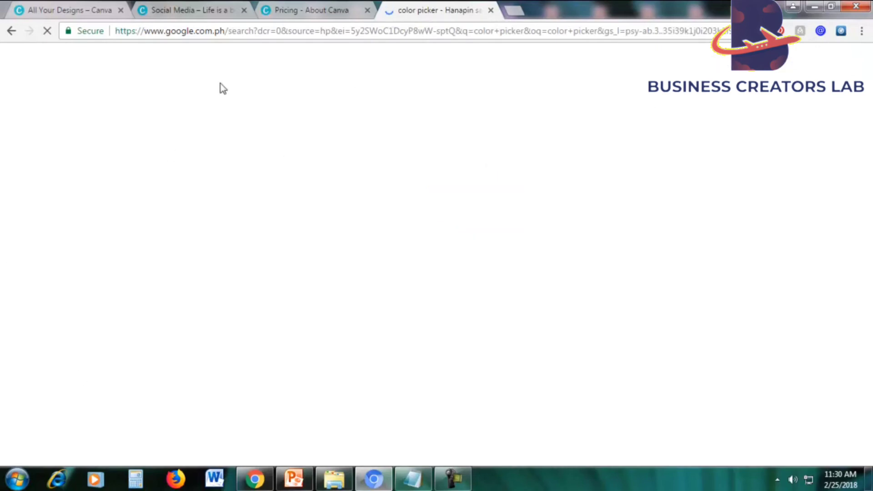
Open the W3Schools HTML Color Picker from the search results and bring its color chart into view
scroll(602, 254, down, 3)
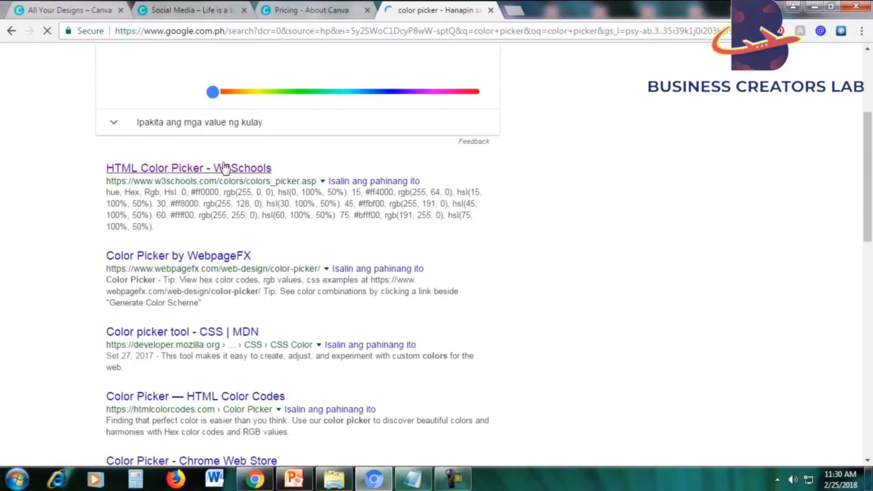
scroll(584, 193, up, 2)
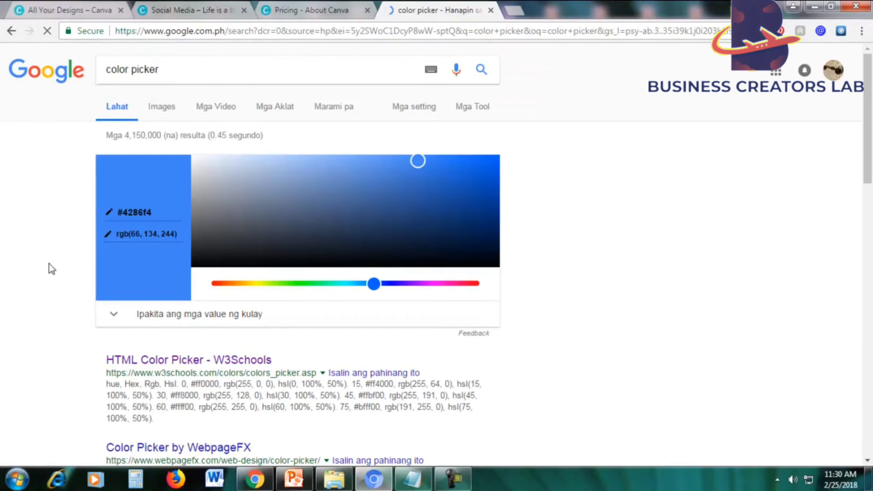
scroll(52, 268, down, 3)
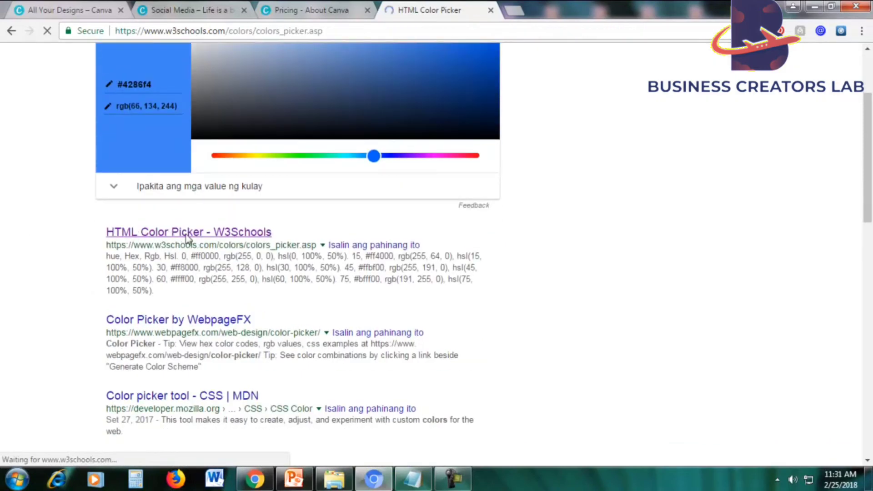
scroll(427, 187, down, 3)
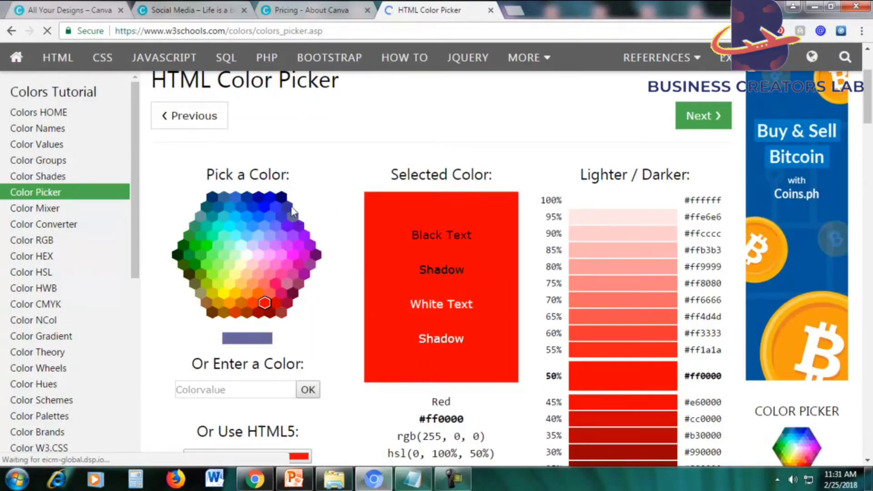
Return to the Canva design and recolor the speckle overlay with the custom golden orange e6b326
click(302, 8)
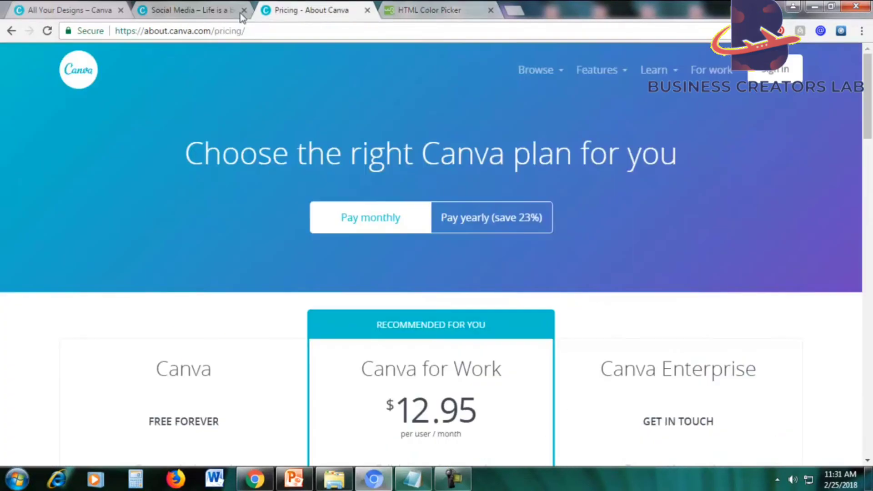
click(222, 10)
click(290, 93)
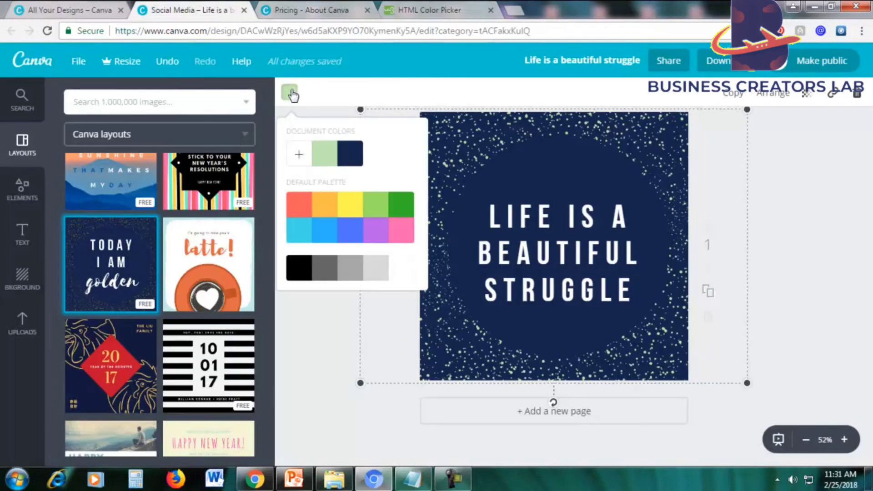
click(299, 154)
drag(356, 259, 379, 233)
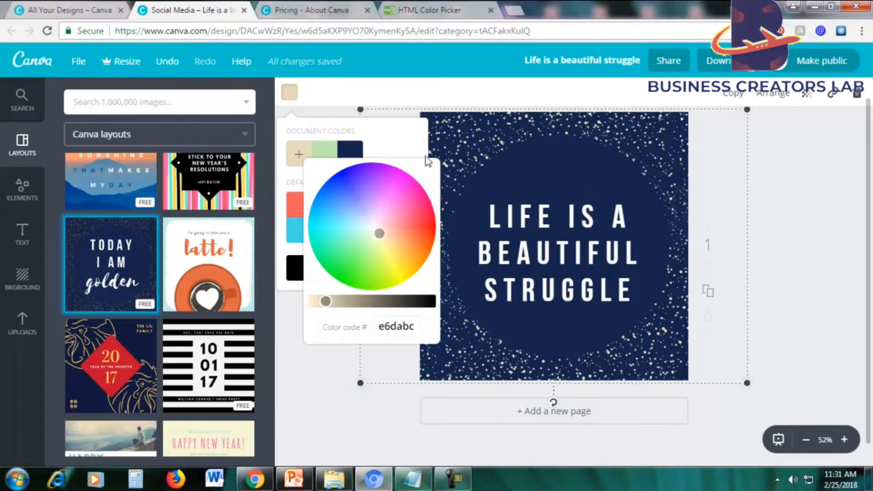
click(353, 215)
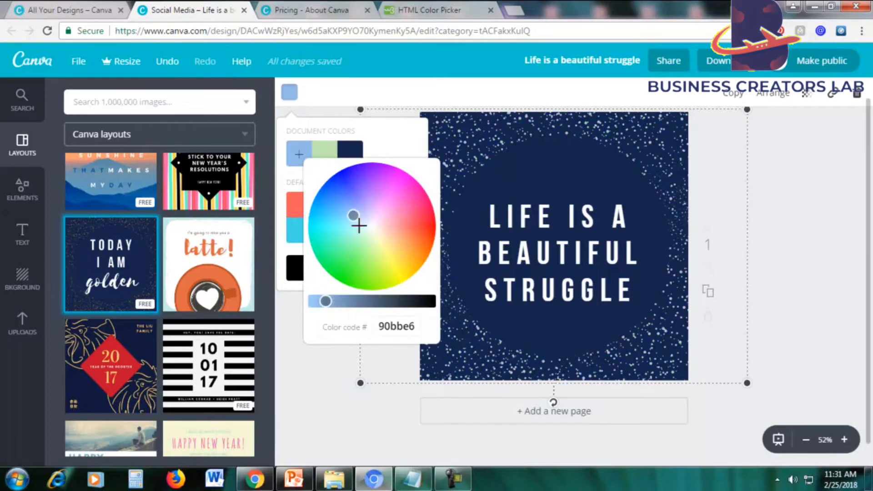
drag(353, 215, 406, 260)
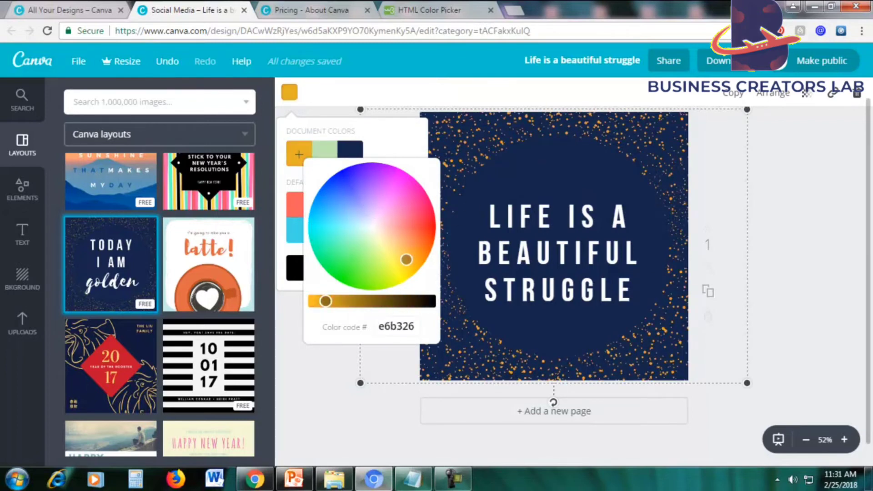
Switch back to the W3Schools color picker and select the light cyan #66ffff in the color chart
click(421, 10)
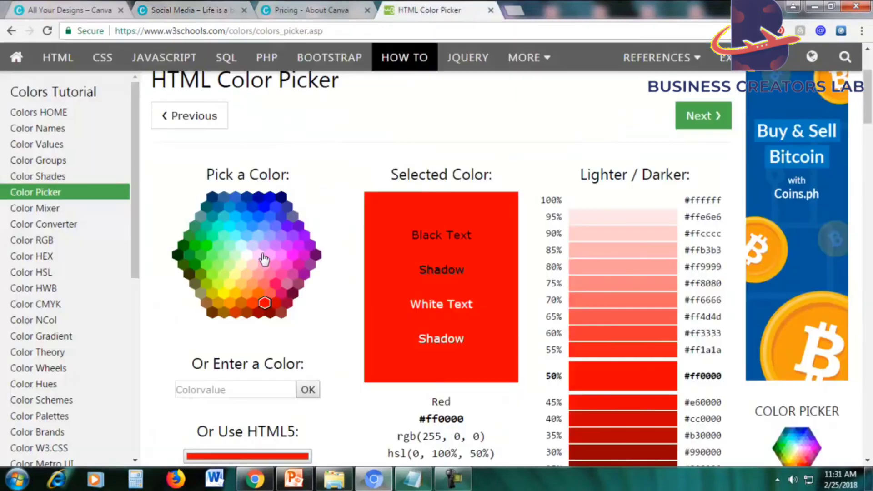
click(235, 235)
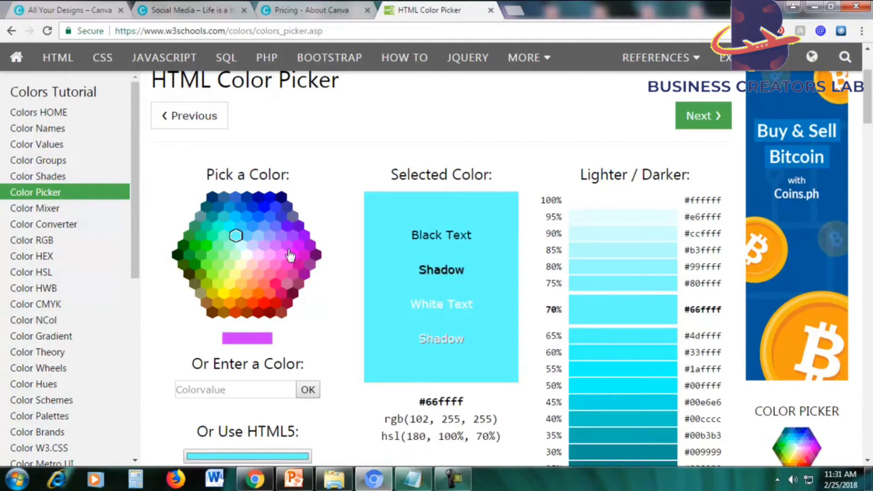
Compare the light blue with the light cyan in the color chart, then copy the cyan's hex code #66ffff
scroll(289, 253, down, 2)
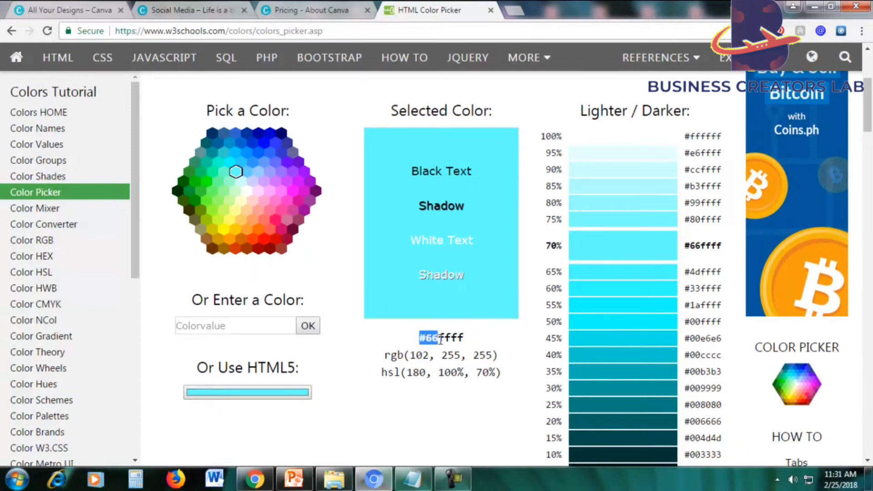
drag(439, 340, 468, 339)
click(259, 171)
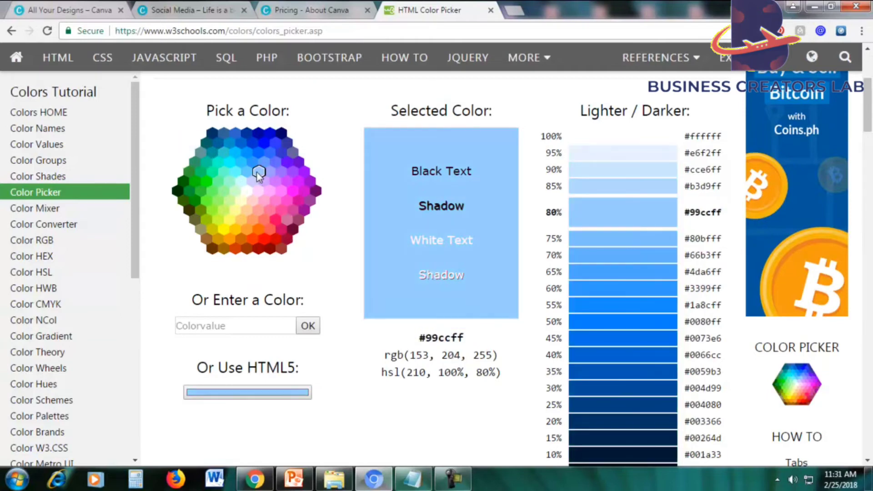
click(235, 171)
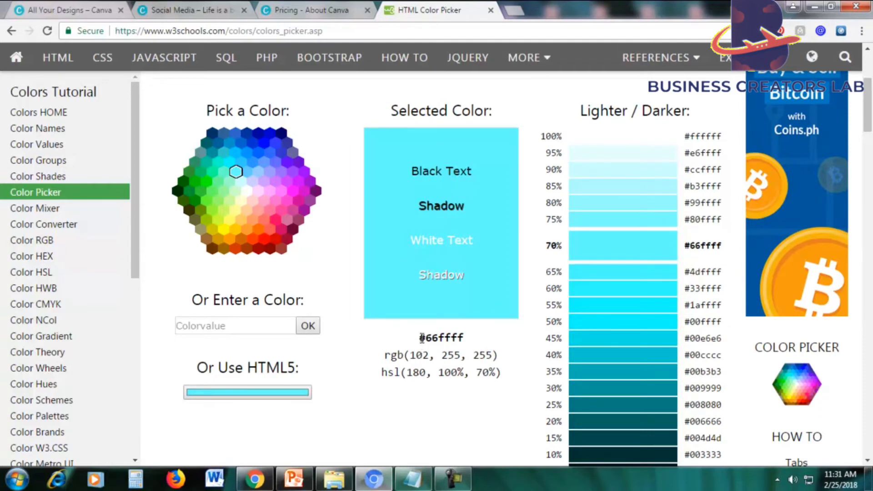
drag(419, 342, 453, 340)
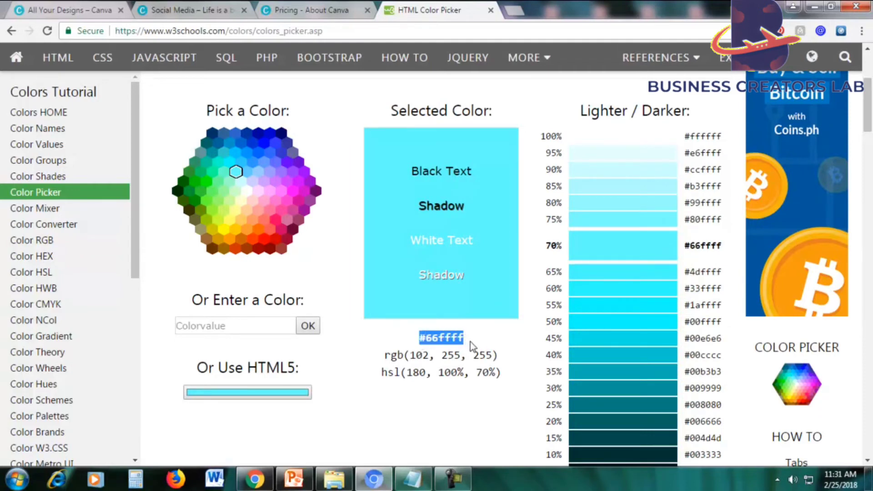
right_click(452, 341)
click(455, 349)
Return to the Canva design and recolor the speckle overlay with the custom color 66ffff
click(187, 9)
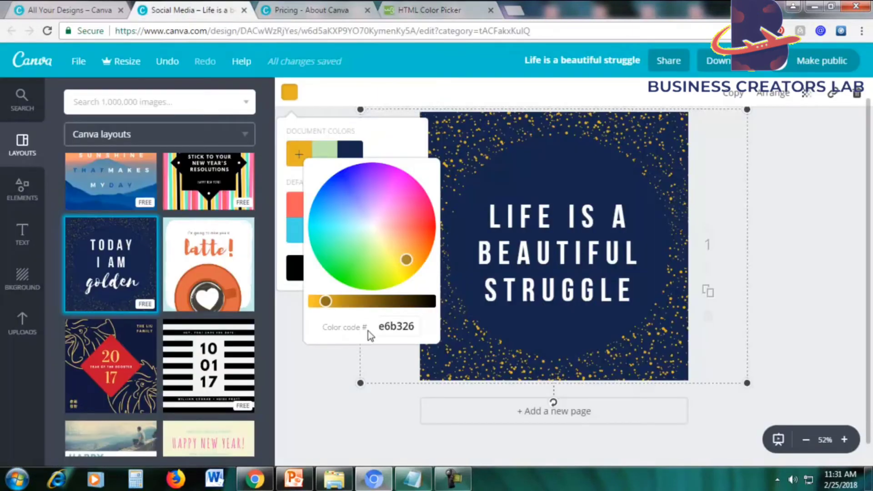
drag(377, 327, 433, 326)
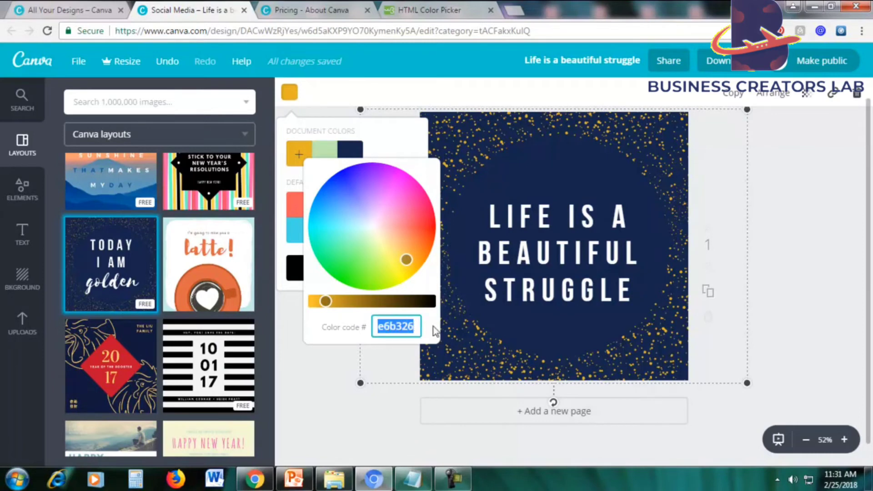
key(ctrl+v)
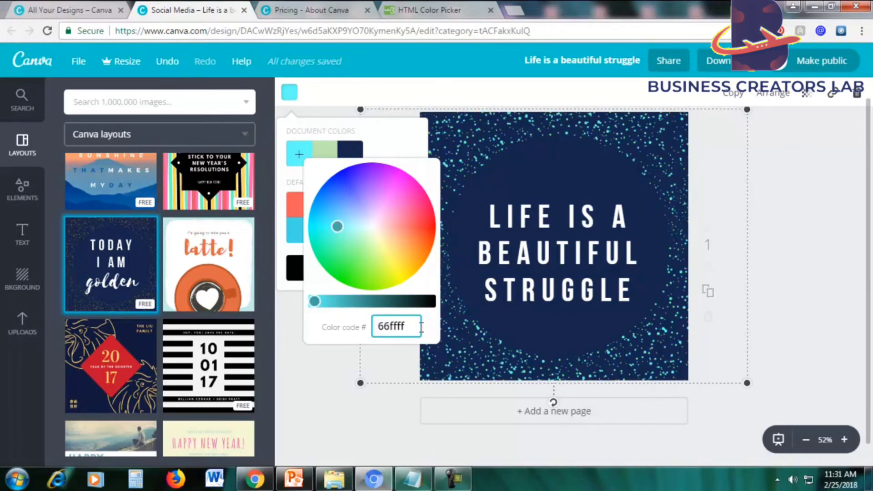
key(Return)
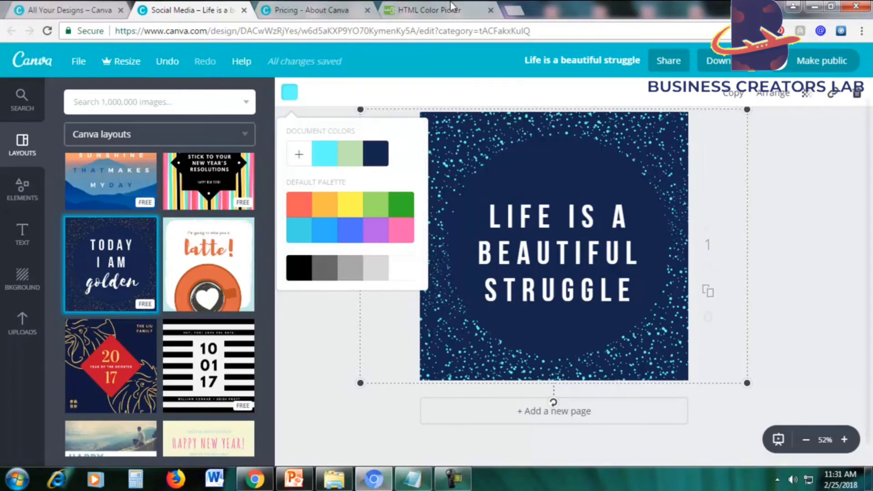
Switch to the W3Schools color picker, choose the hot pink in the color chart and copy its hex code #ff0066
click(452, 8)
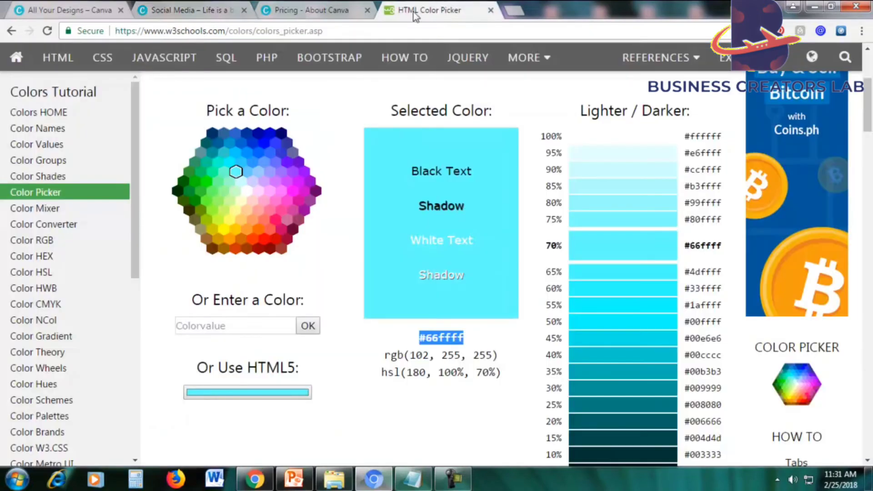
click(276, 221)
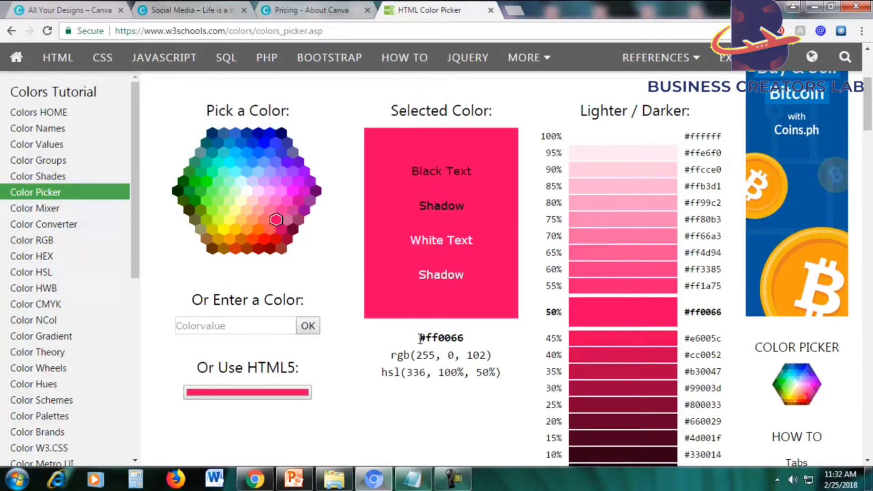
drag(420, 338, 464, 339)
right_click(450, 340)
click(468, 348)
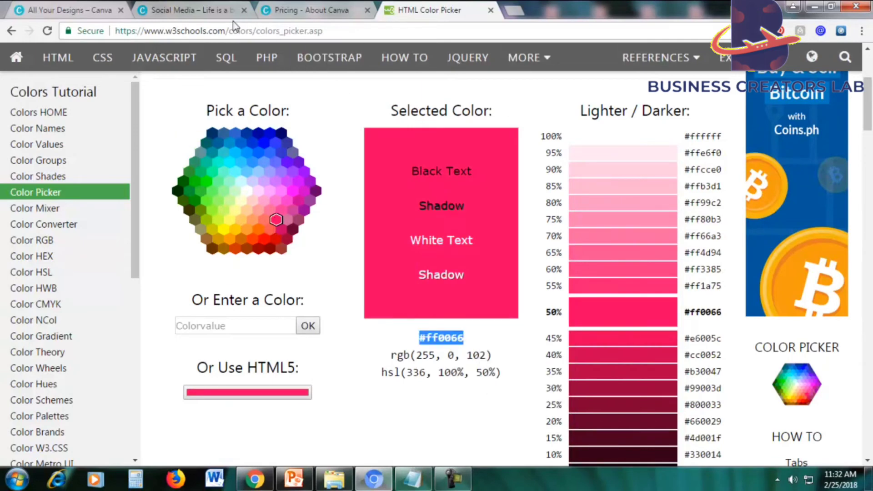
Go back to the Canva design and set the speckle overlay to the custom color ff0066
click(216, 11)
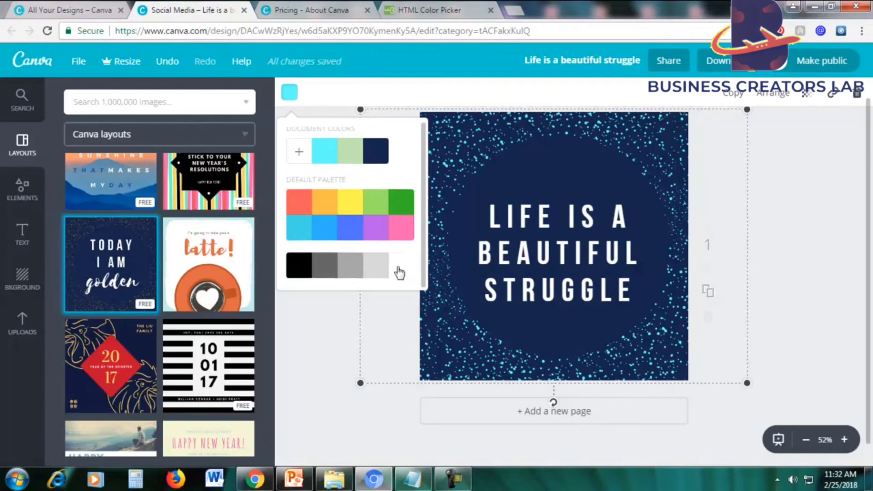
click(299, 157)
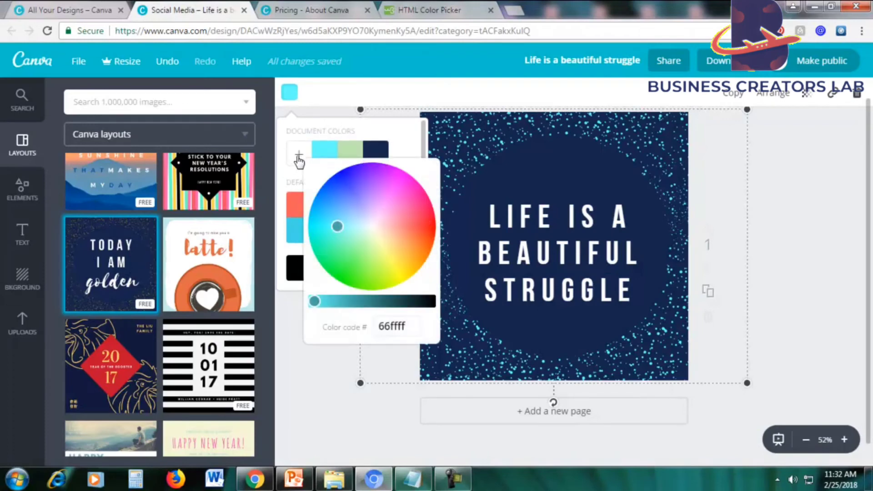
drag(408, 325, 373, 326)
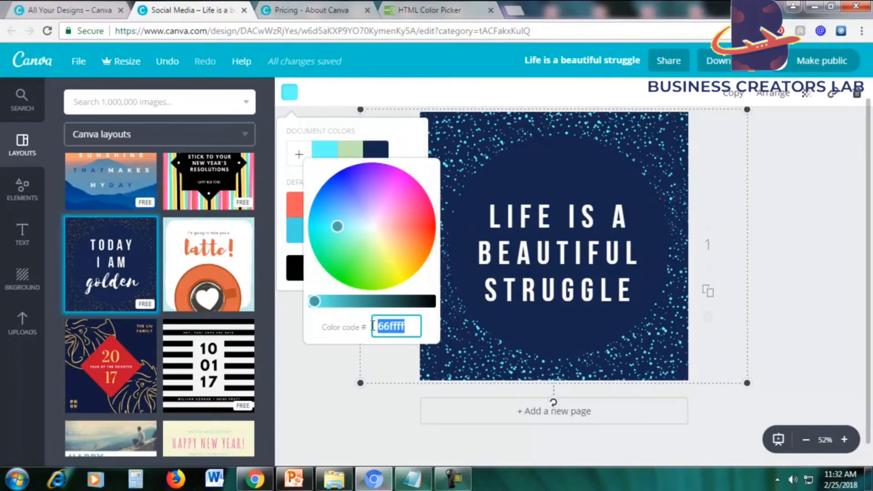
key(ctrl+v)
key(Return)
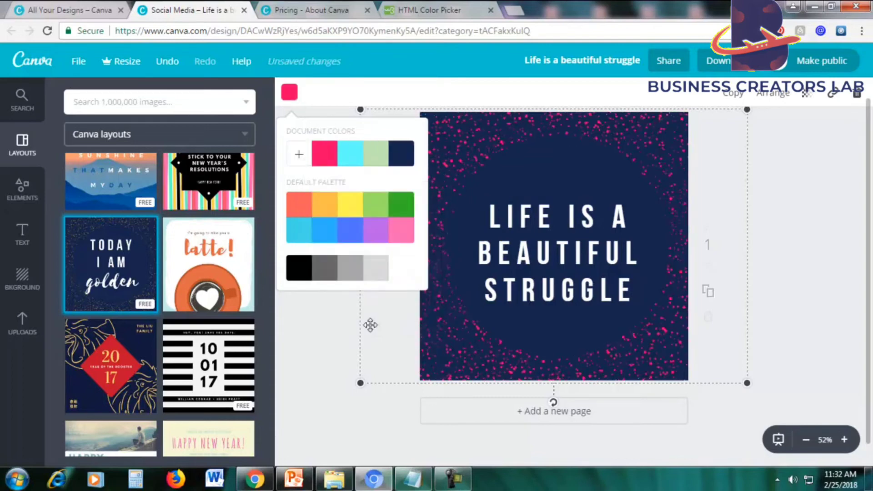
click(312, 371)
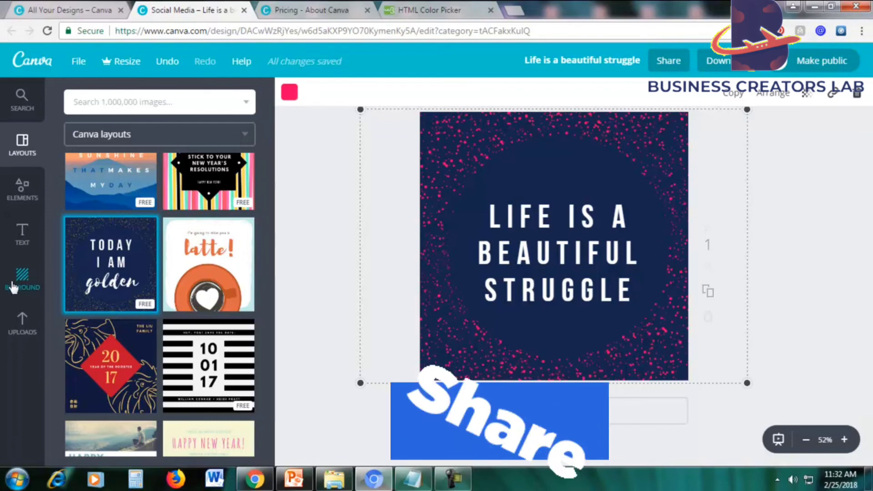
Try solid green, blue, pink and purple from the default palette as the design's background color
click(21, 284)
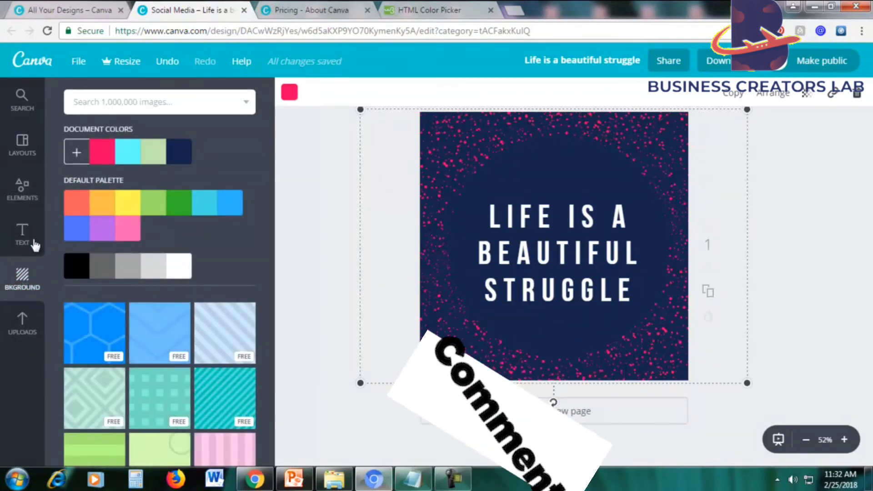
click(180, 203)
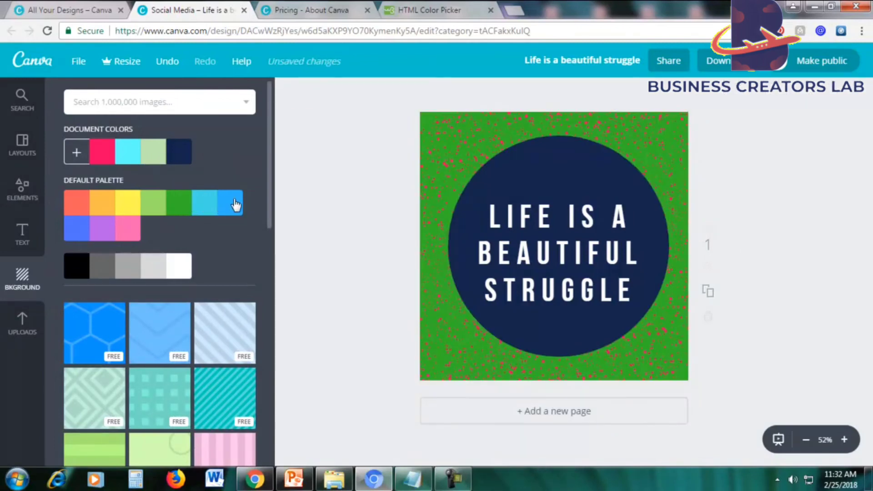
click(236, 205)
click(121, 233)
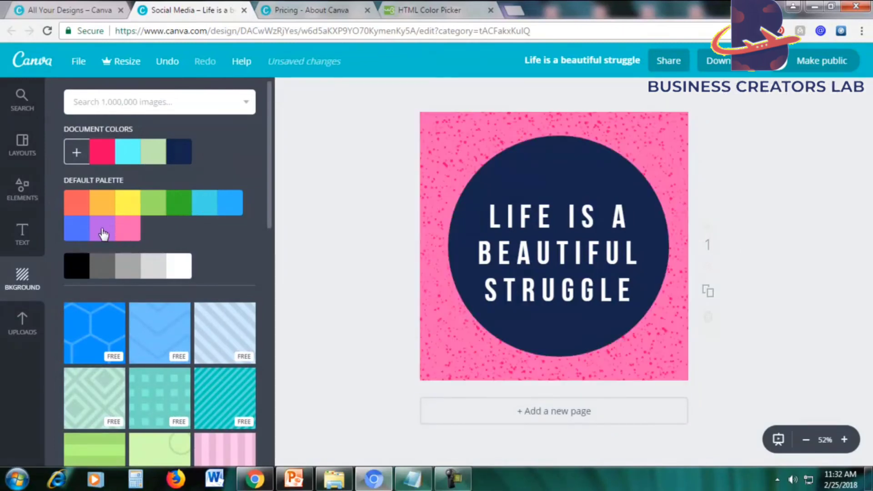
click(103, 233)
Try the blue honeycomb, light blue chevron and pale blue diagonal-stripe patterns as the design's background
scroll(195, 270, down, 3)
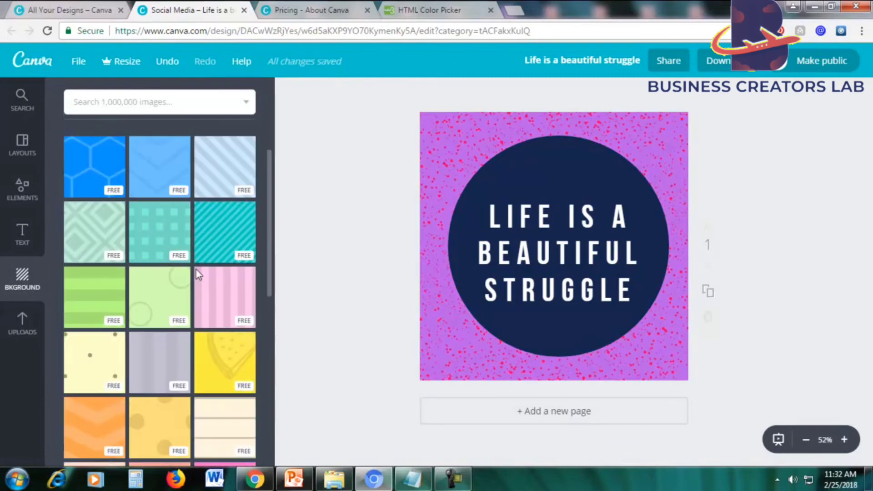
scroll(193, 268, up, 3)
scroll(193, 268, down, 4)
scroll(192, 269, up, 2)
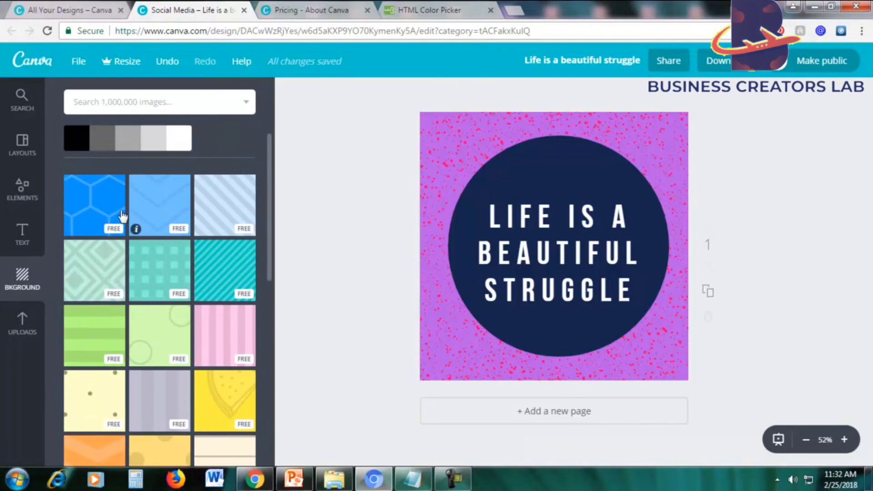
scroll(142, 231, up, 3)
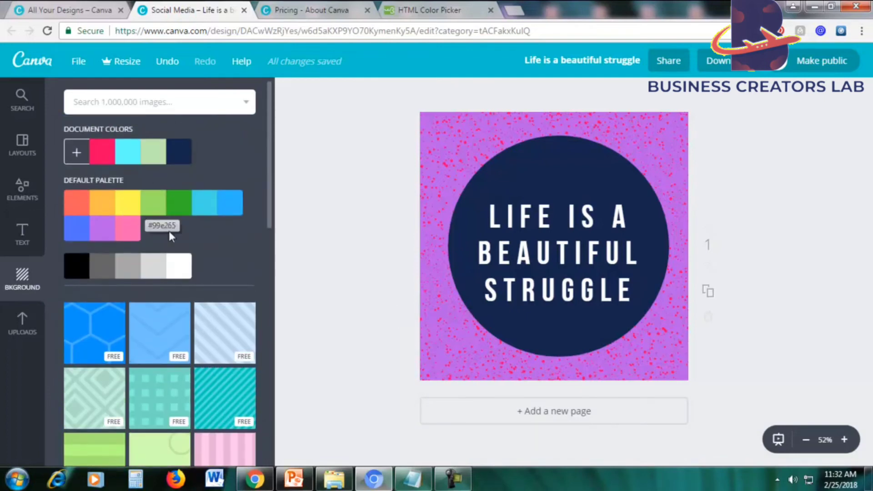
scroll(168, 231, down, 3)
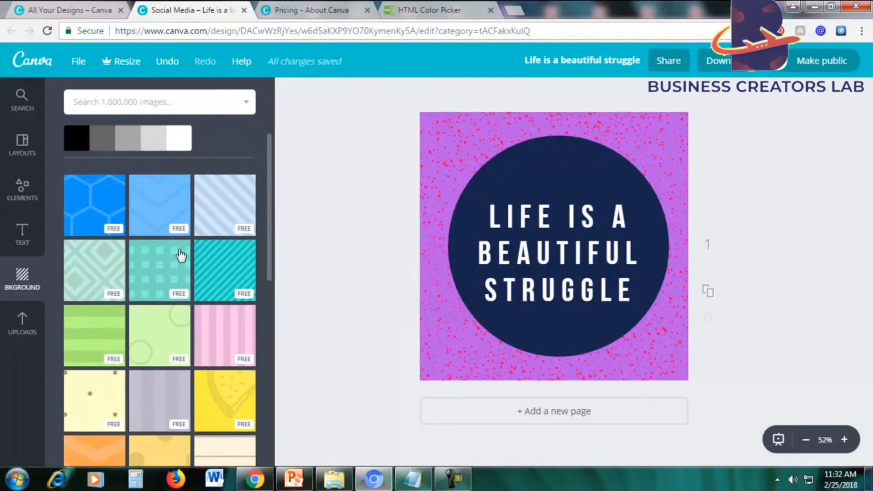
click(93, 208)
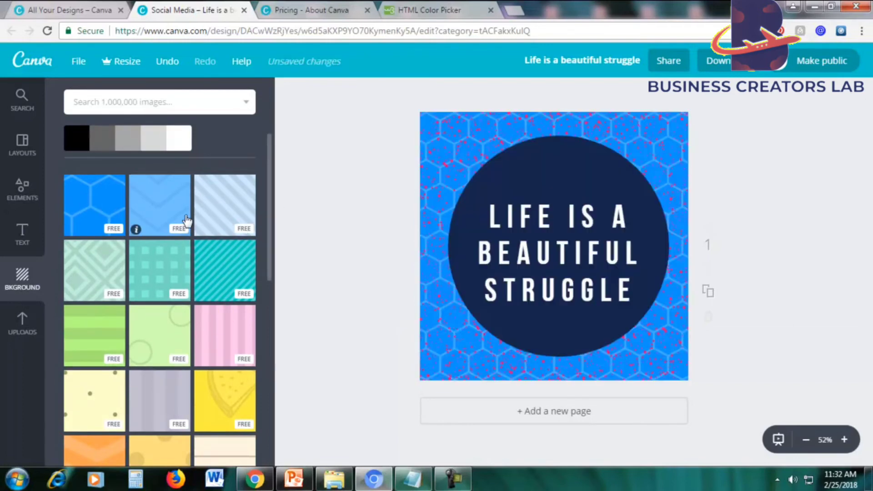
click(168, 210)
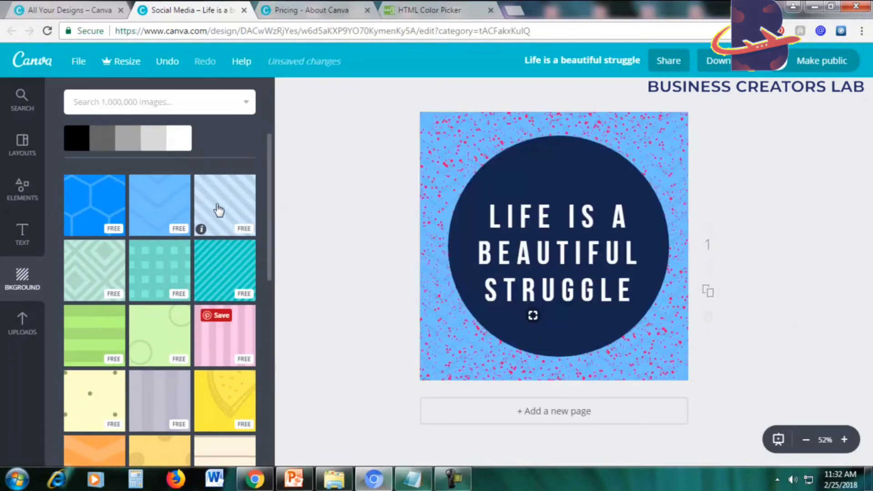
click(219, 210)
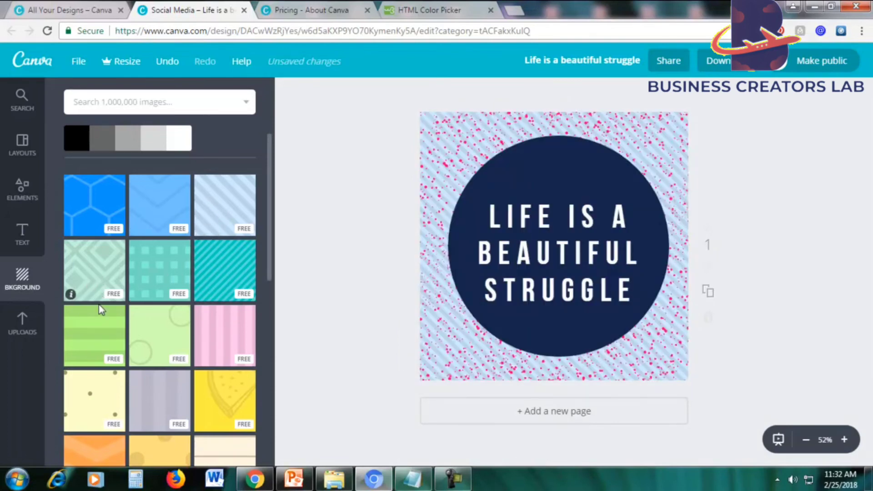
Browse the free background patterns and apply the bright pink patterned one to the design
scroll(101, 309, down, 3)
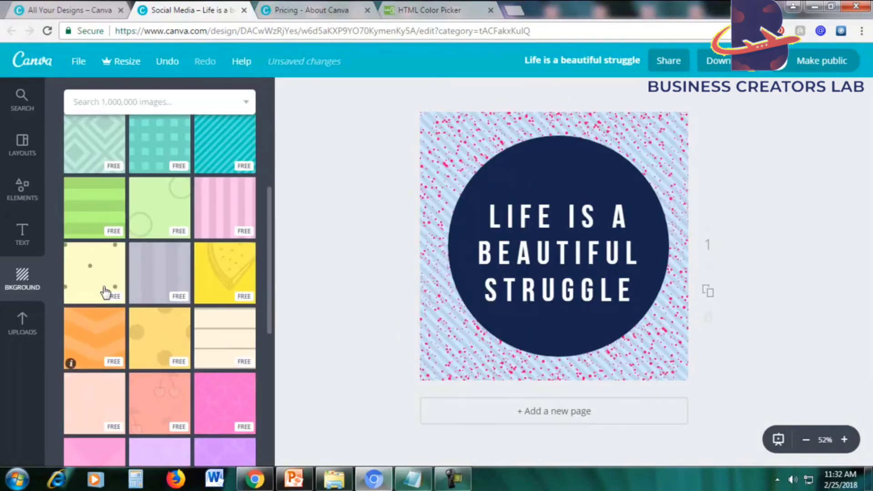
scroll(172, 335, down, 10)
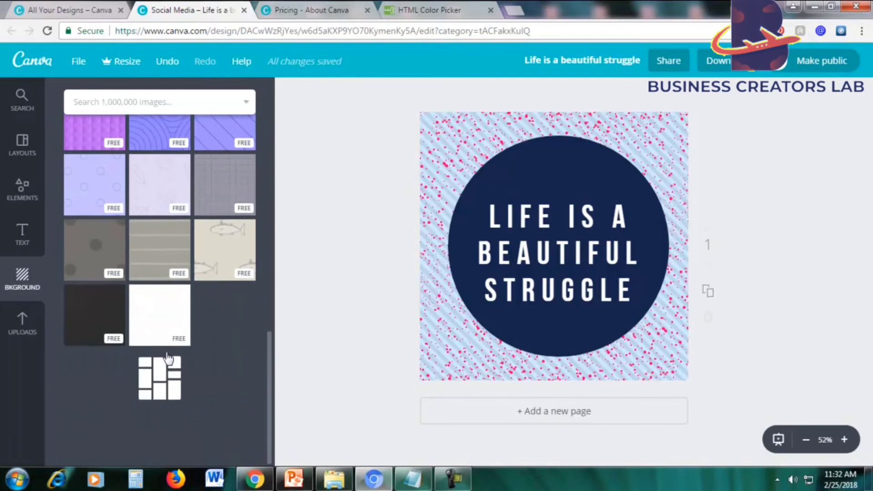
scroll(180, 223, up, 3)
scroll(193, 337, down, 6)
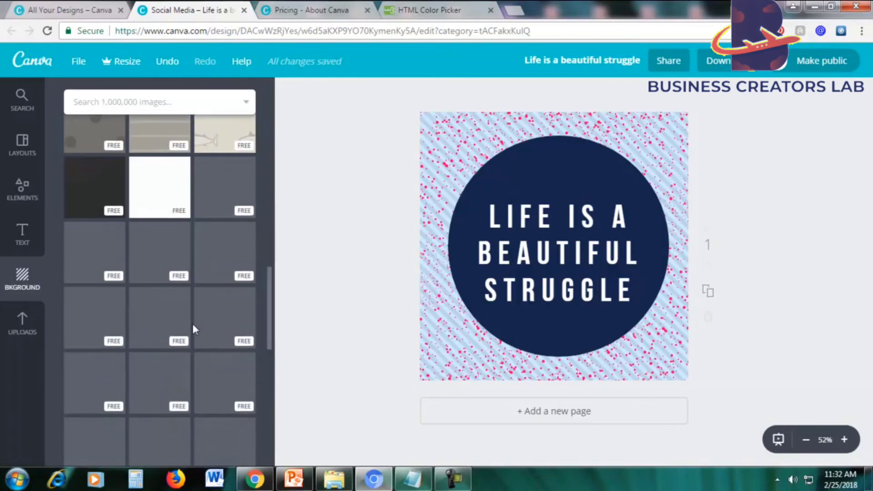
scroll(165, 285, up, 4)
scroll(162, 299, down, 8)
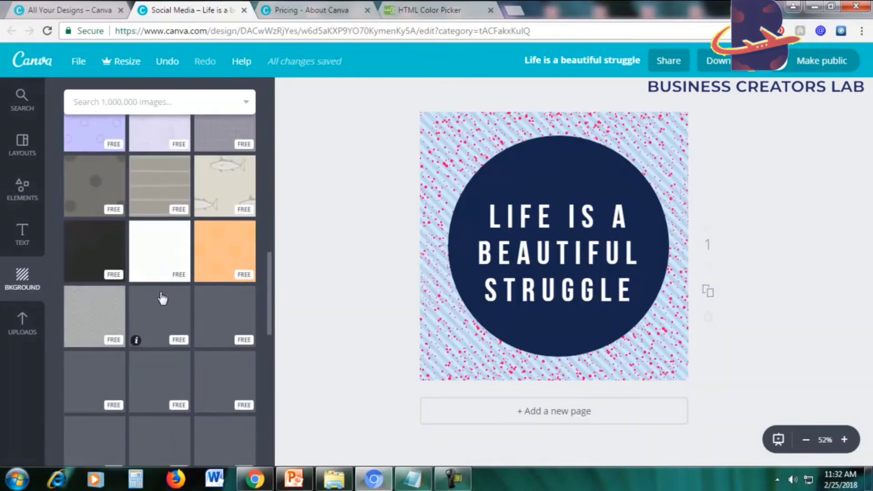
scroll(161, 308, up, 3)
scroll(161, 308, up, 1)
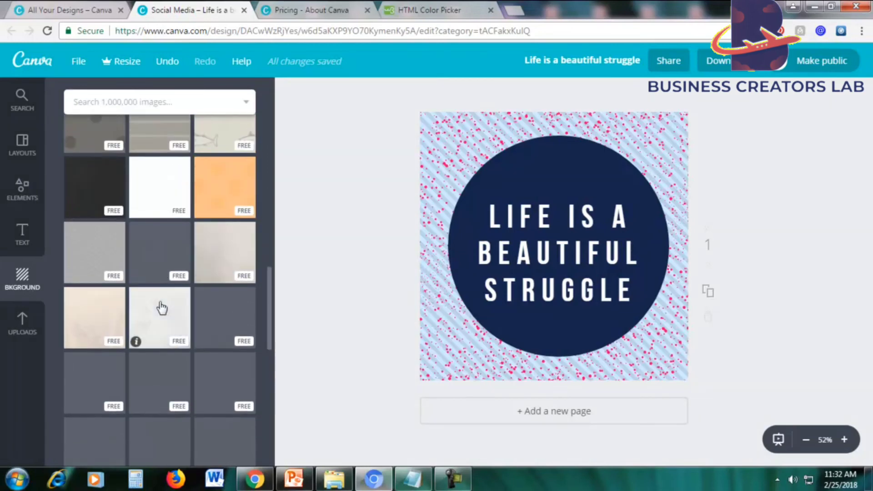
scroll(156, 312, down, 5)
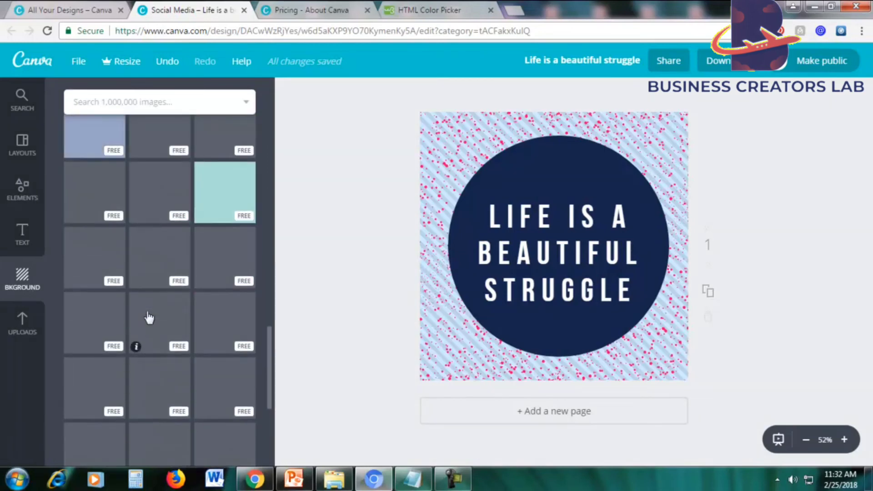
scroll(149, 318, up, 3)
scroll(149, 318, down, 4)
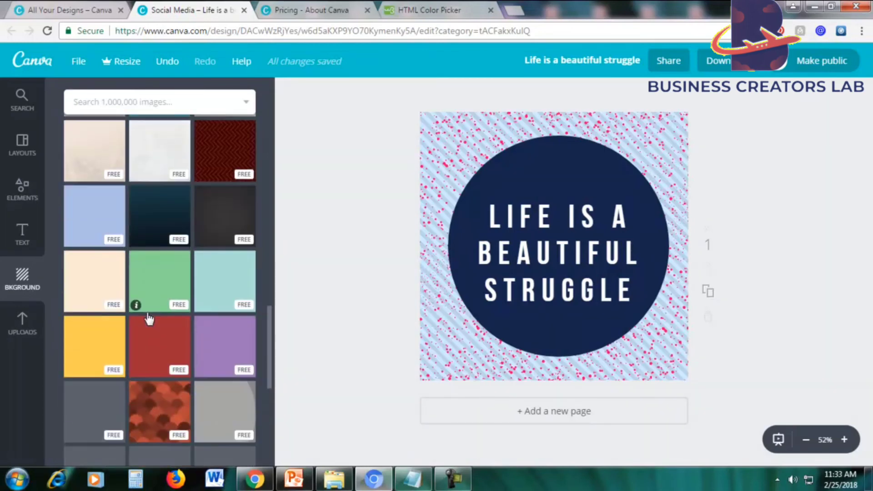
scroll(149, 318, up, 12)
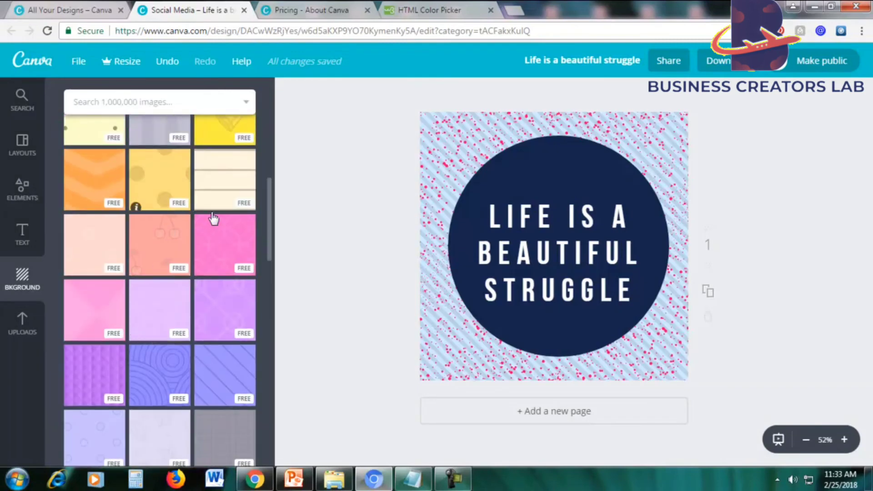
click(224, 253)
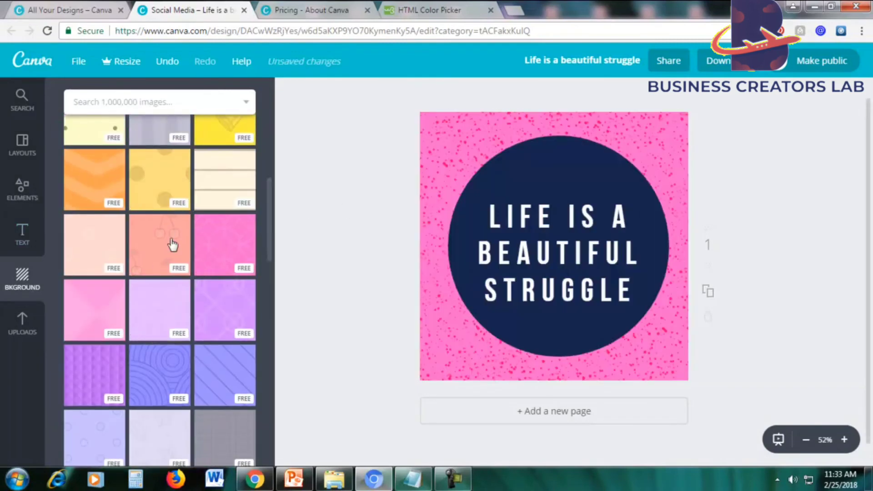
Try the light pink pattern and the paid purple flower photo as the design's background, inspecting the photo up close
click(88, 304)
scroll(221, 243, up, 10)
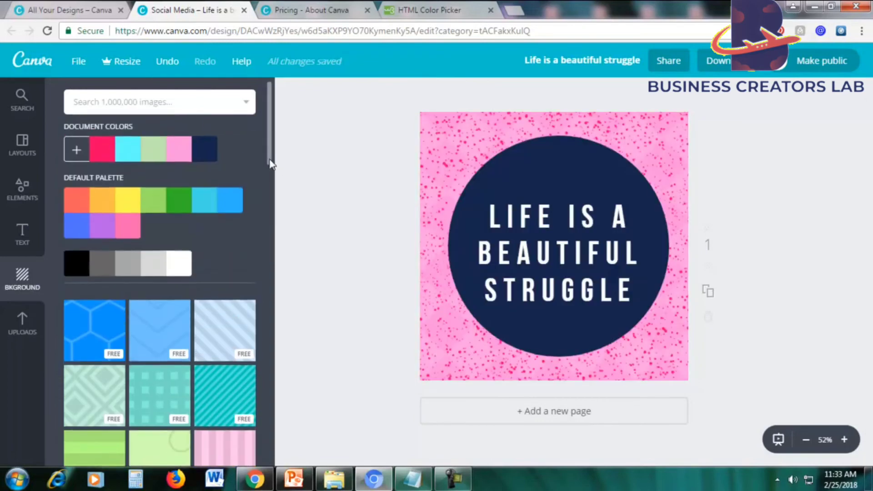
drag(269, 156, 260, 410)
scroll(250, 327, up, 10)
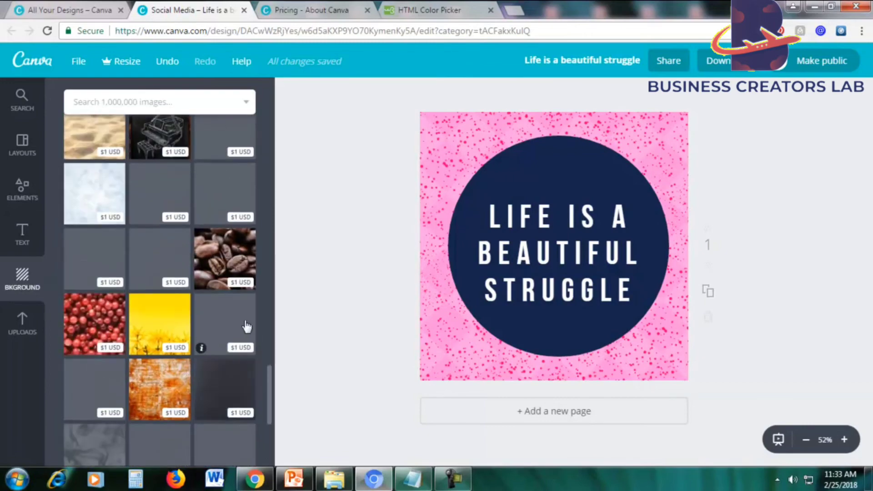
scroll(231, 272, up, 1)
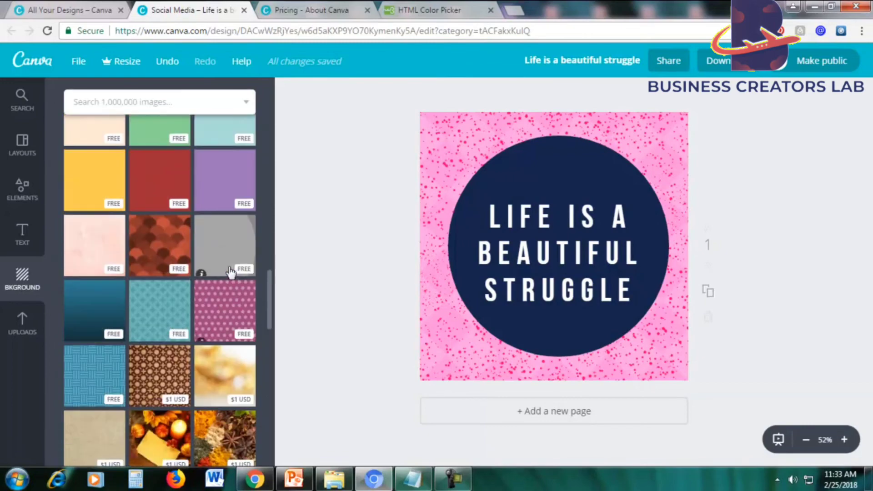
scroll(231, 272, down, 3)
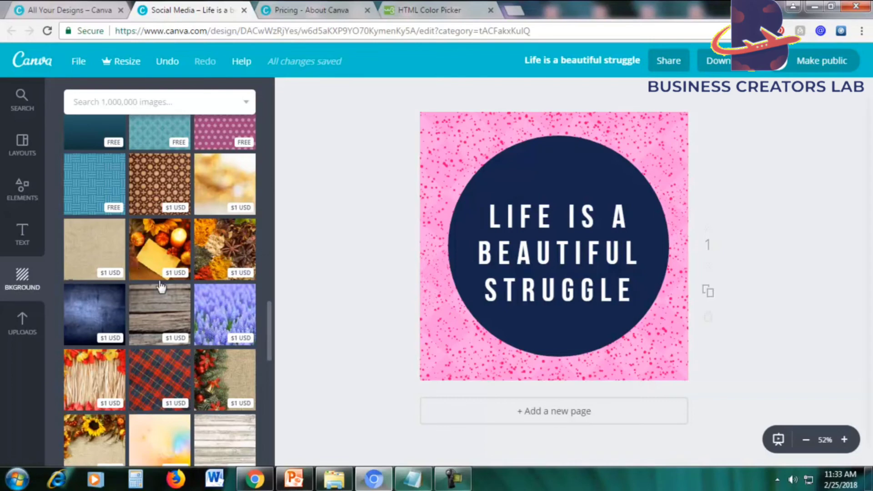
click(212, 305)
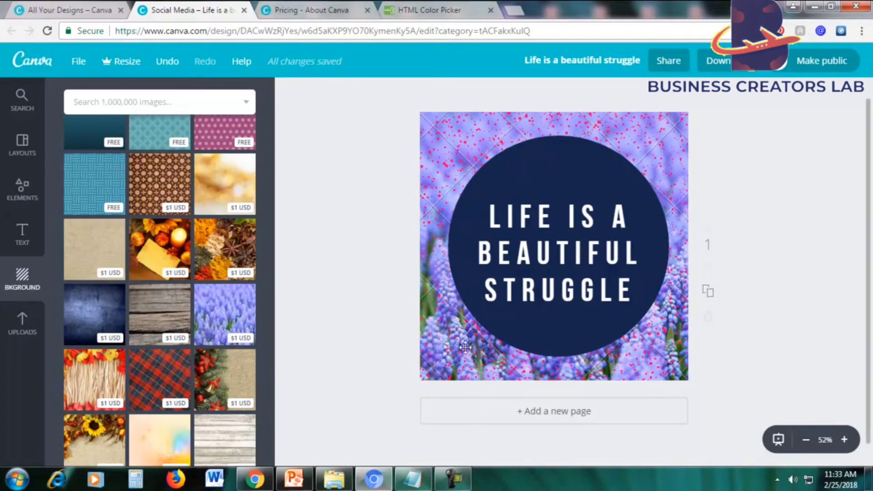
click(845, 440)
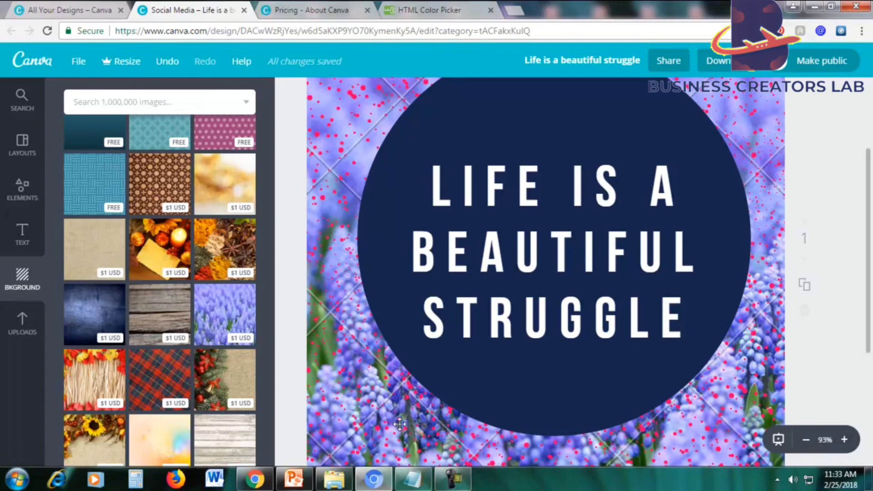
click(806, 439)
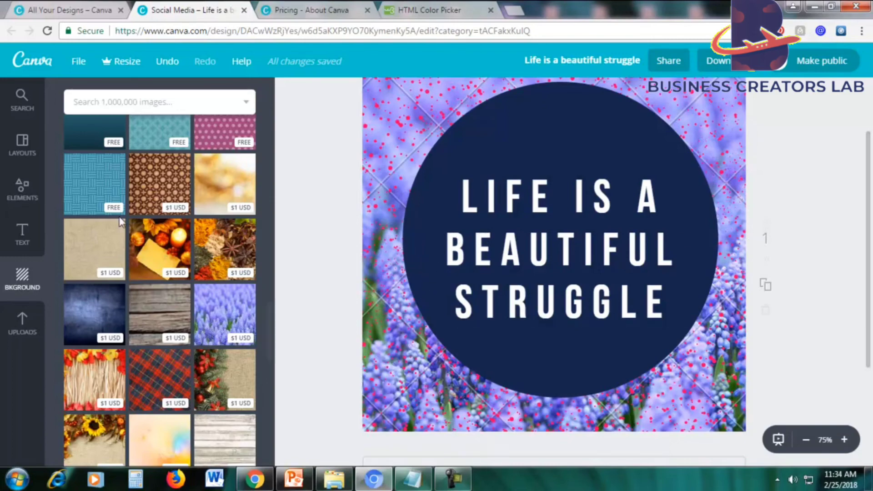
click(806, 440)
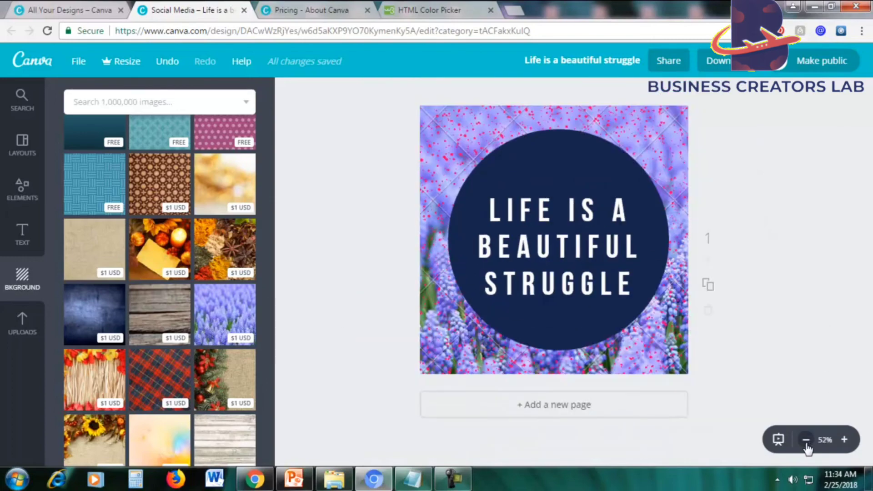
Apply the free magenta dotted pattern as the design's background and check it enlarged
scroll(225, 198, up, 4)
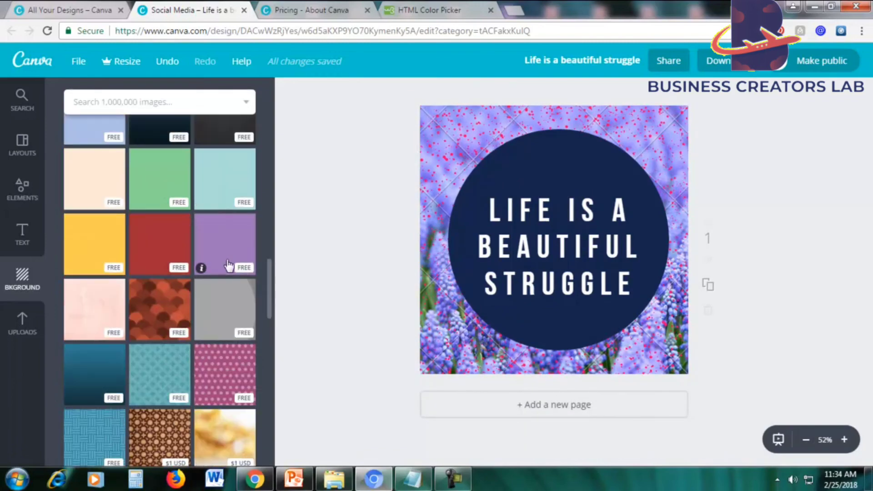
click(214, 362)
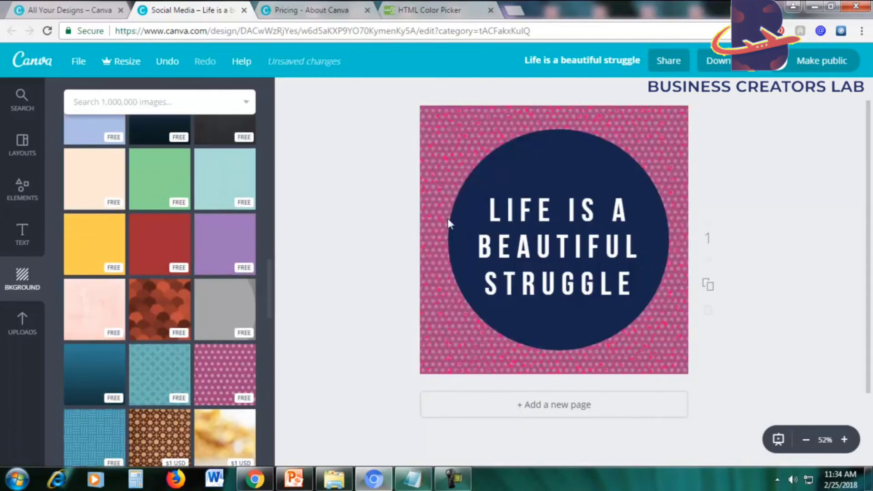
click(843, 439)
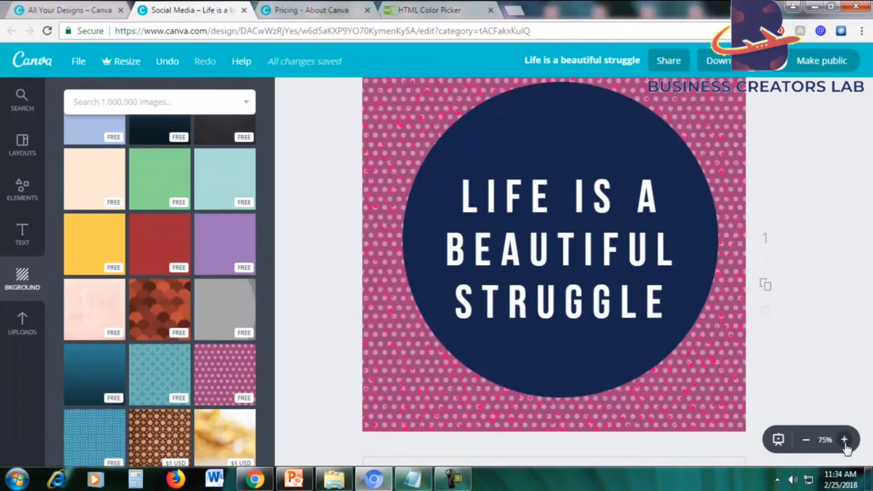
scroll(842, 232, up, 2)
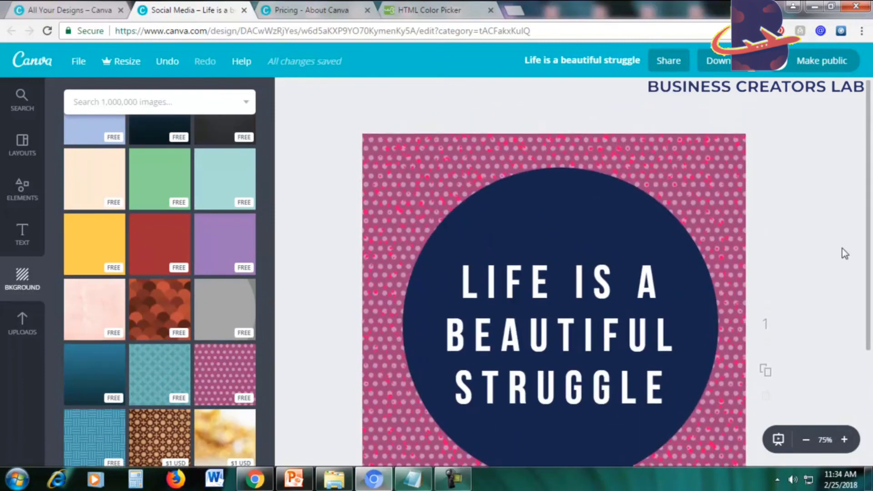
scroll(843, 253, down, 3)
click(804, 440)
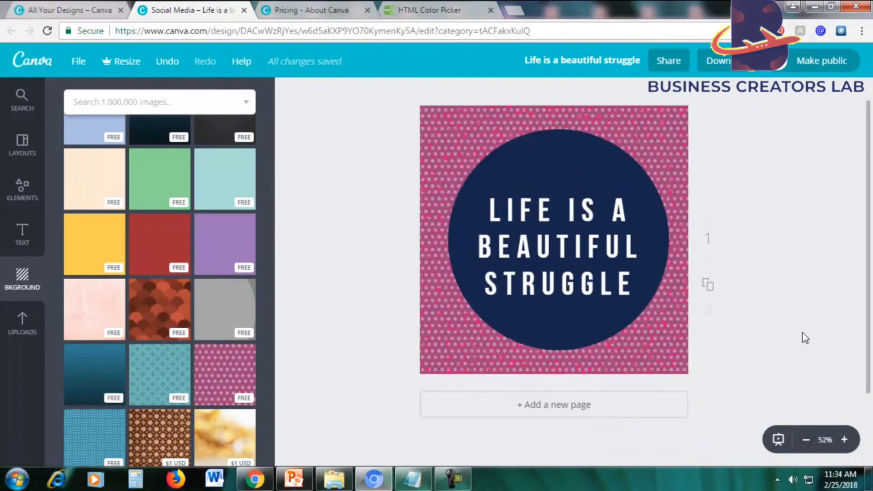
scroll(800, 335, up, 1)
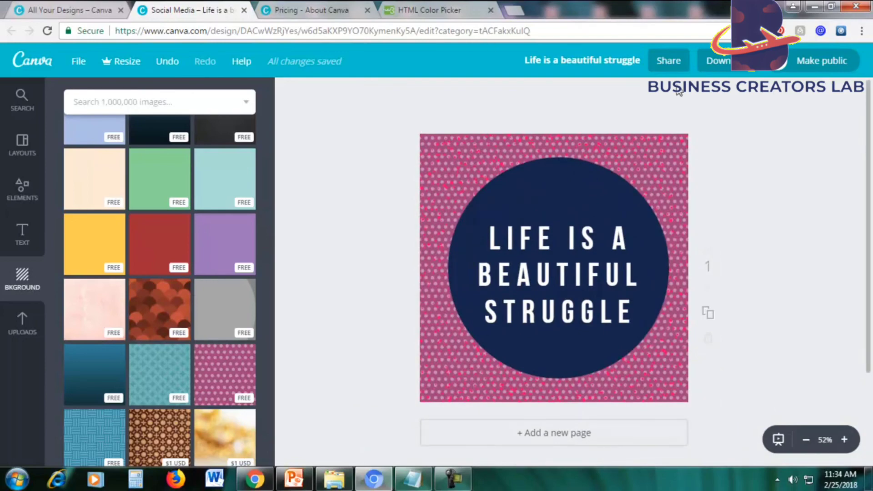
Download the design as a JPG file and dismiss the mobile app offer
click(717, 64)
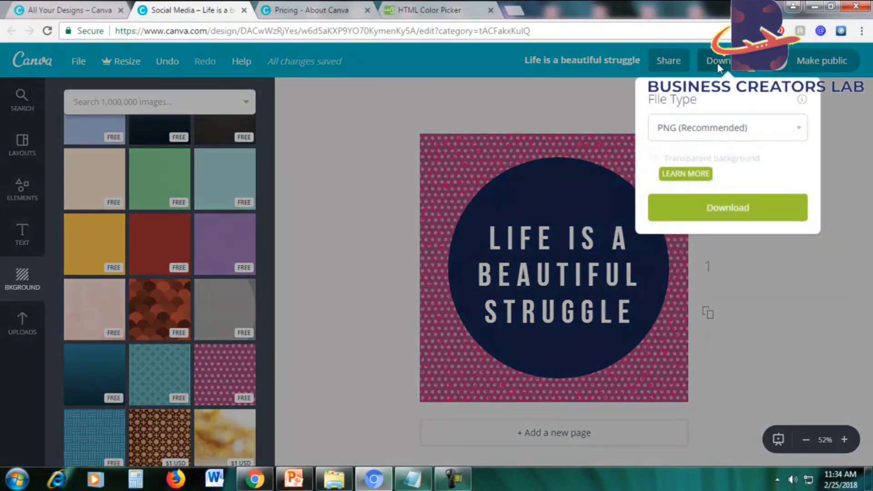
click(699, 129)
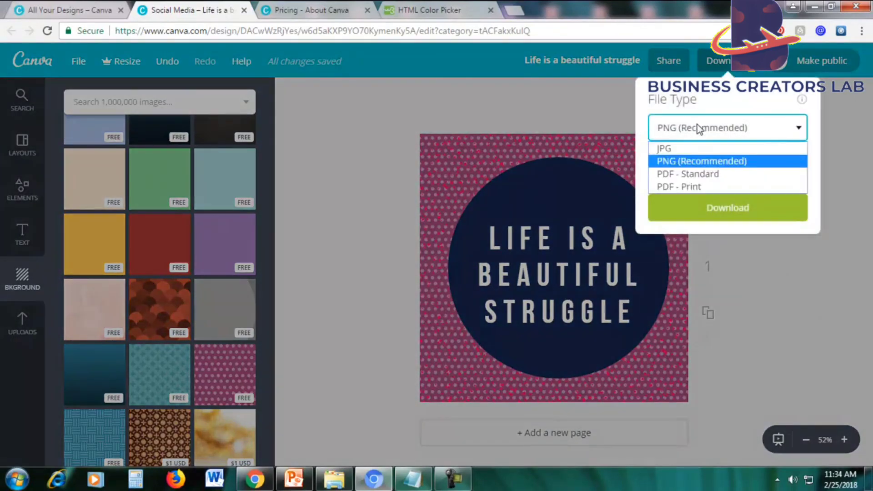
click(675, 150)
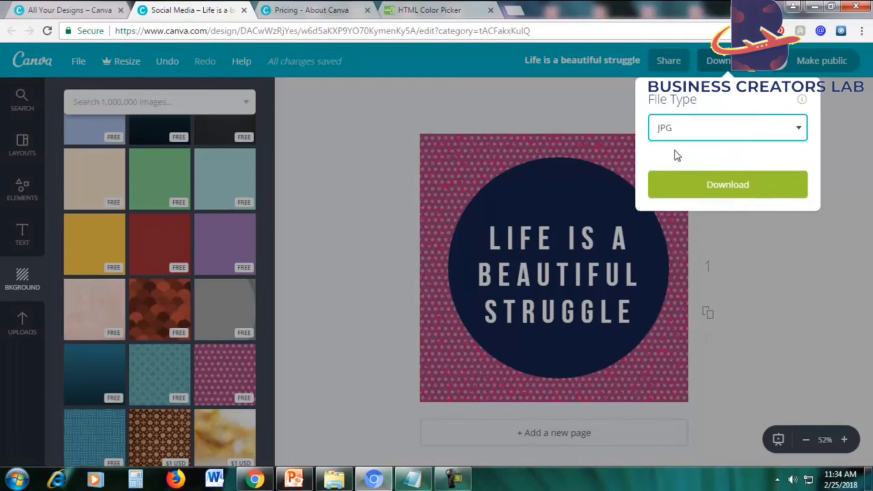
click(697, 175)
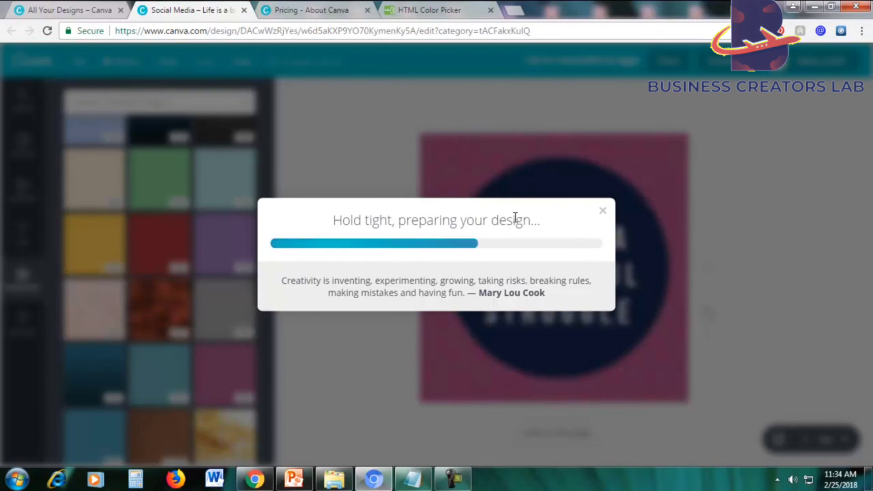
click(452, 479)
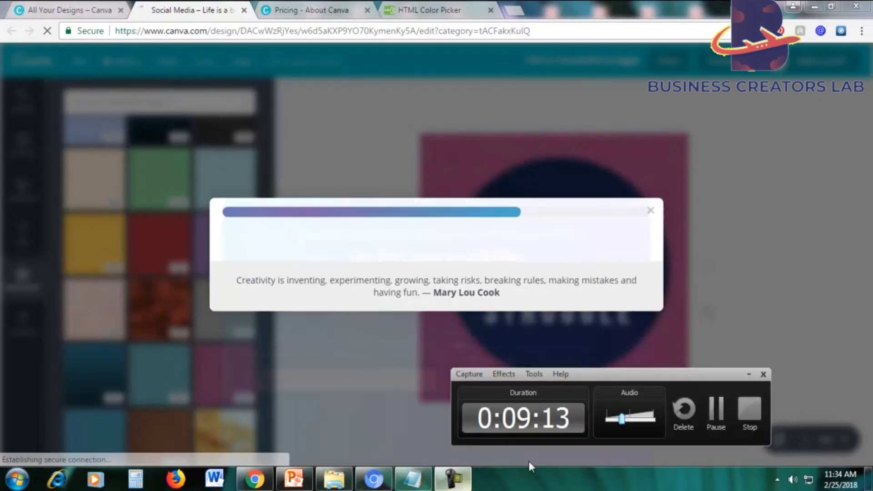
click(749, 373)
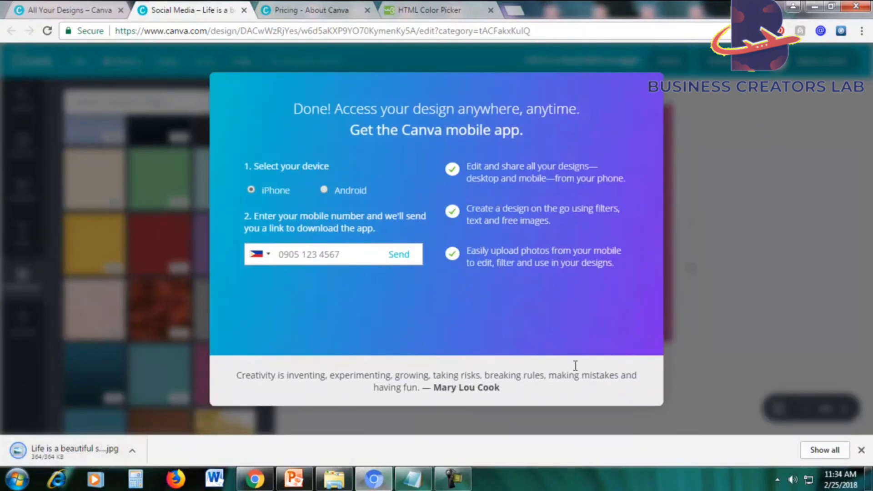
click(654, 92)
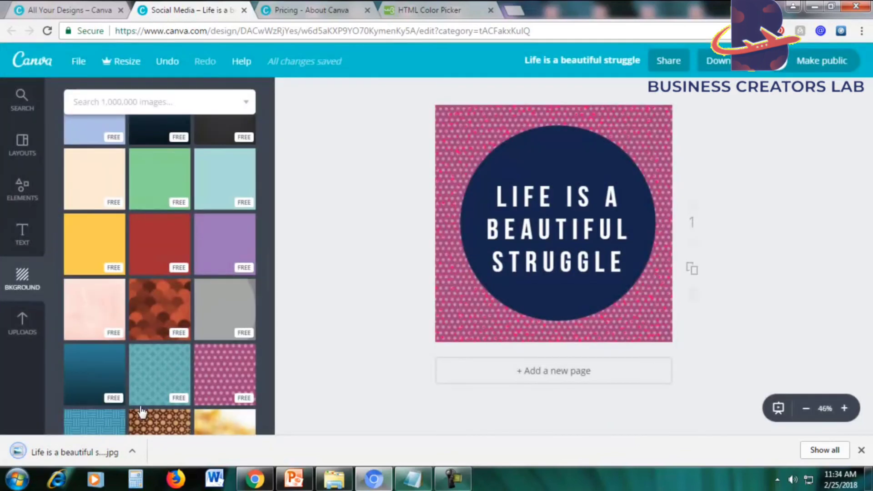
Open the downloaded JPG in Windows Photo Viewer to examine the finished graphic, and minimize the viewer
click(63, 457)
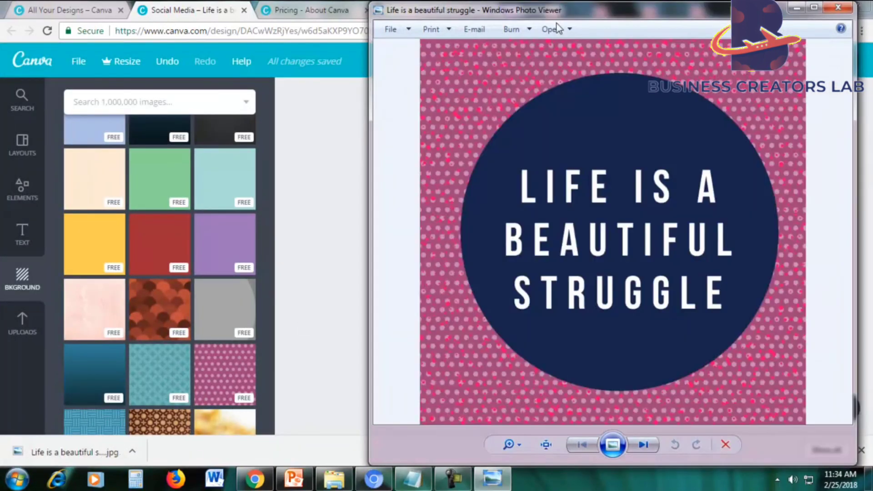
drag(707, 20, 569, 16)
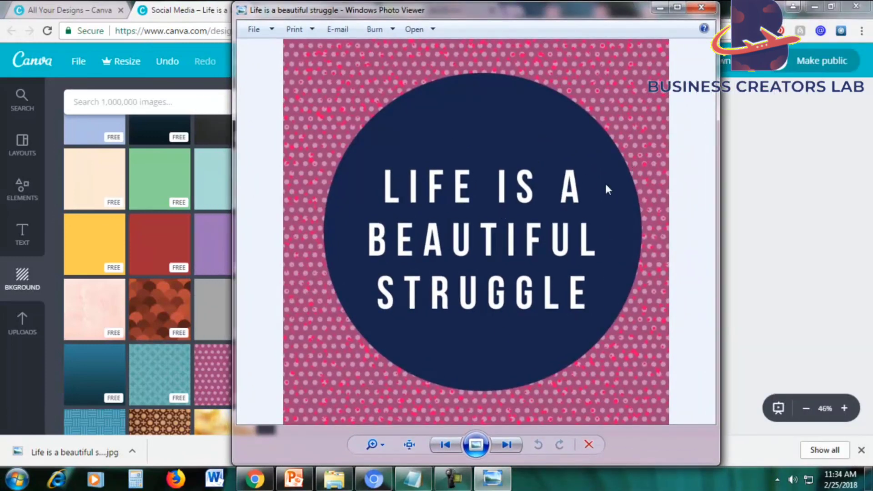
click(657, 8)
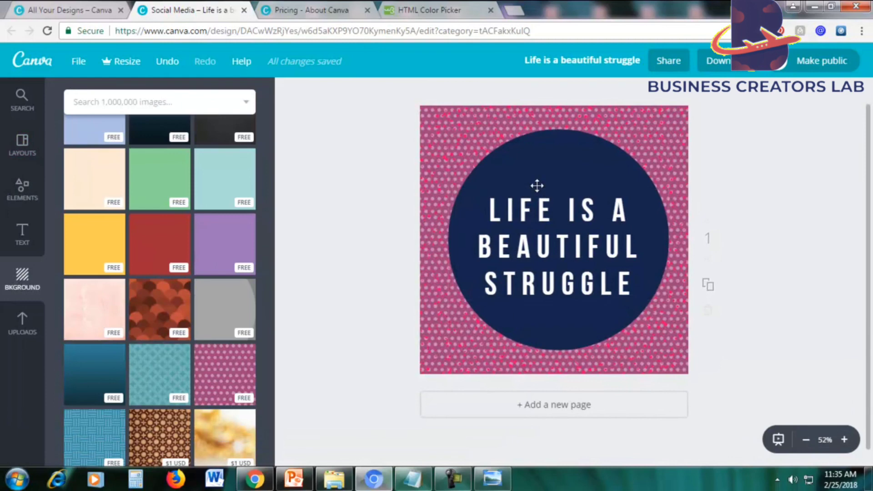
Browse the Canva layouts and replace the page content with the yellow "Bachelor No More!" layout
click(23, 149)
scroll(204, 278, down, 5)
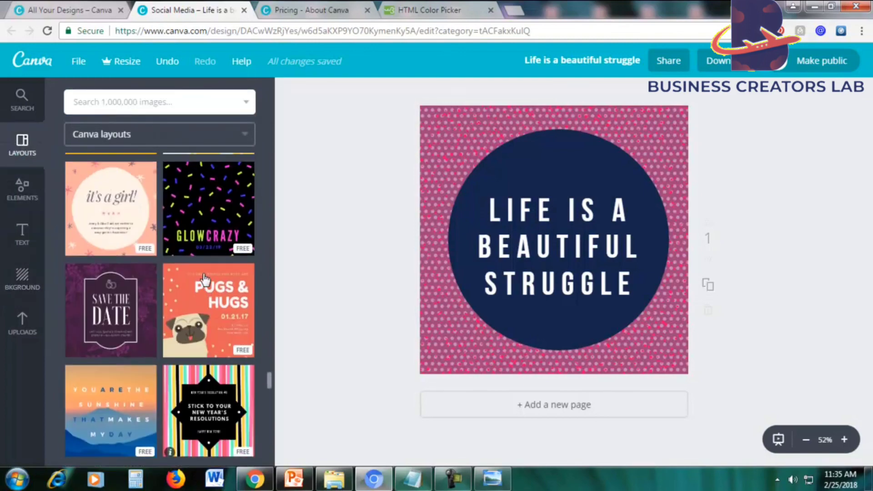
scroll(202, 279, up, 5)
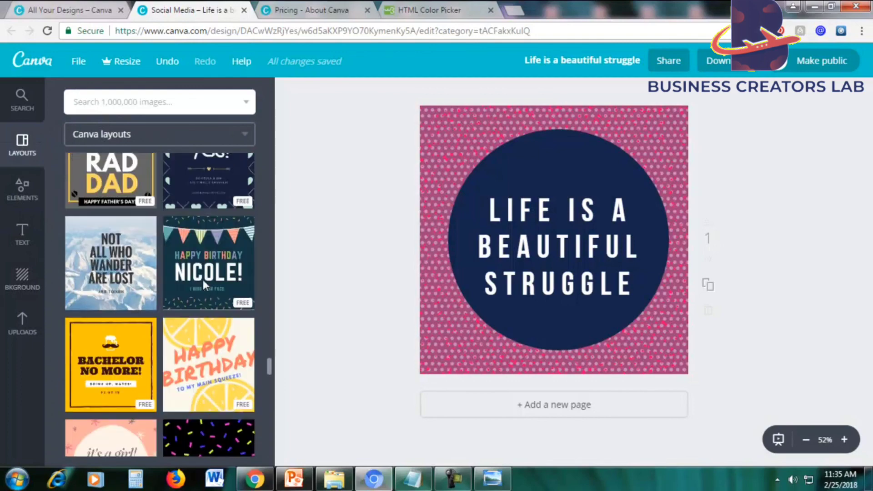
scroll(202, 284, down, 3)
scroll(202, 284, up, 3)
scroll(203, 284, down, 6)
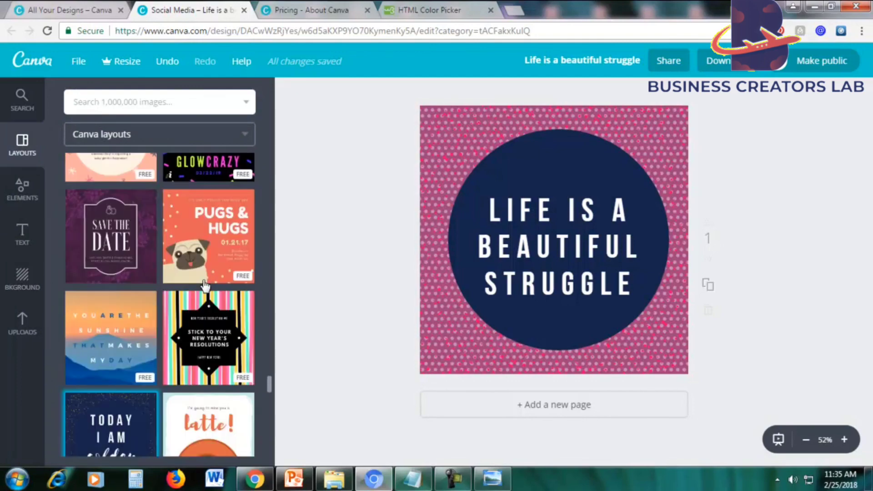
scroll(204, 285, down, 3)
scroll(195, 291, up, 6)
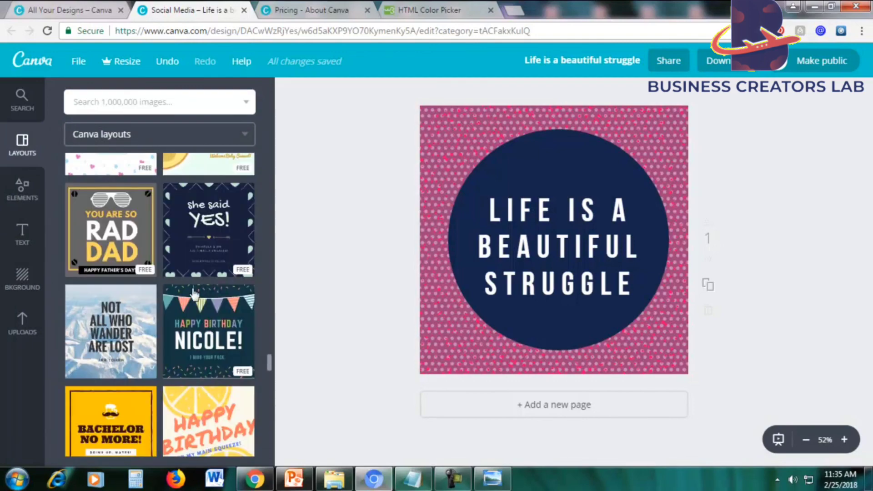
scroll(132, 336, down, 3)
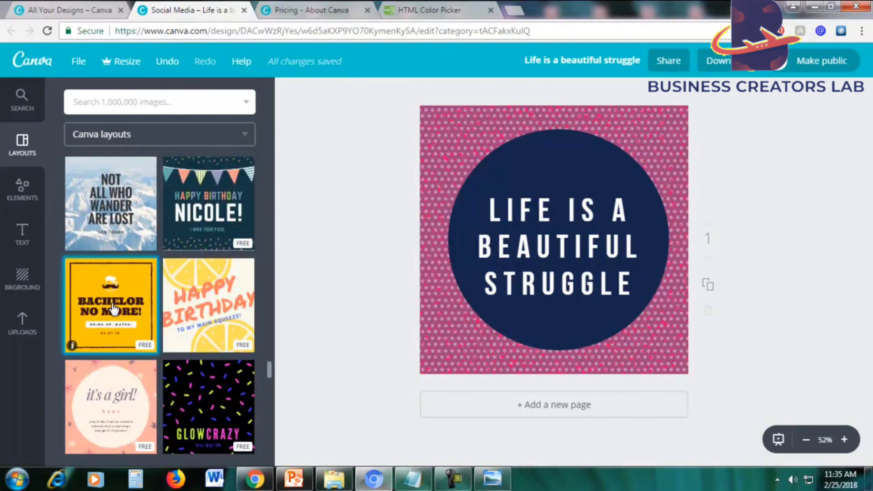
click(114, 309)
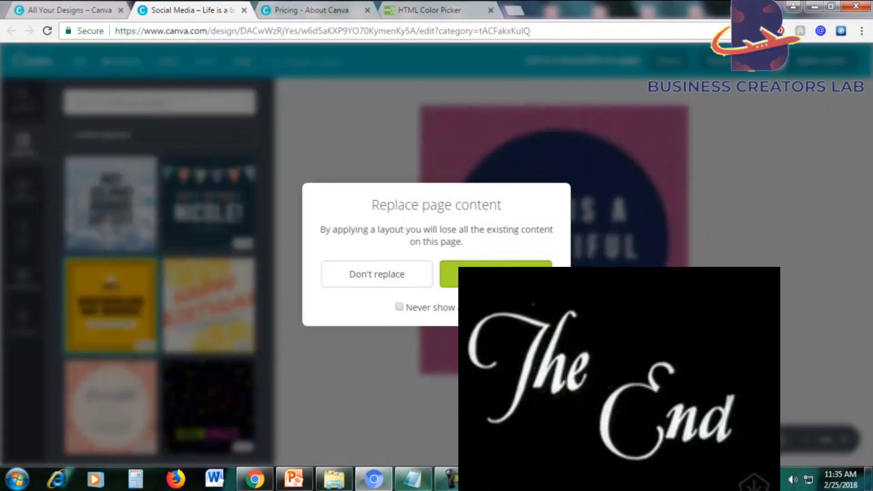
click(496, 274)
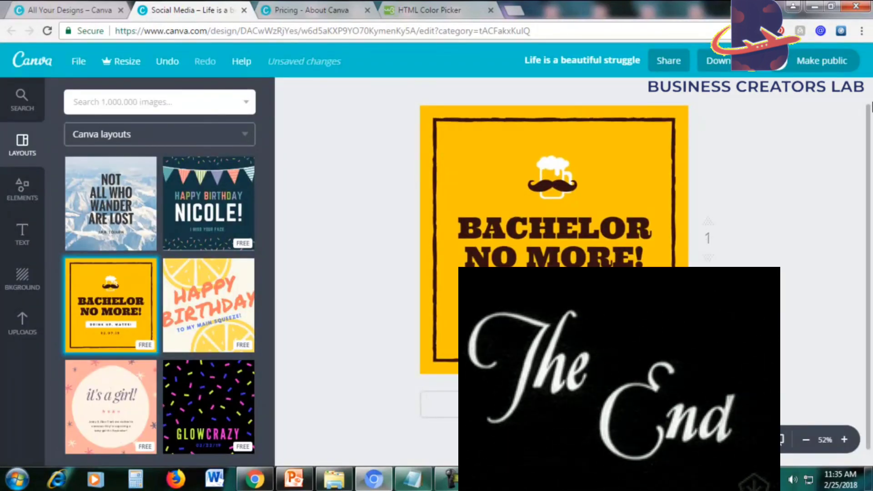